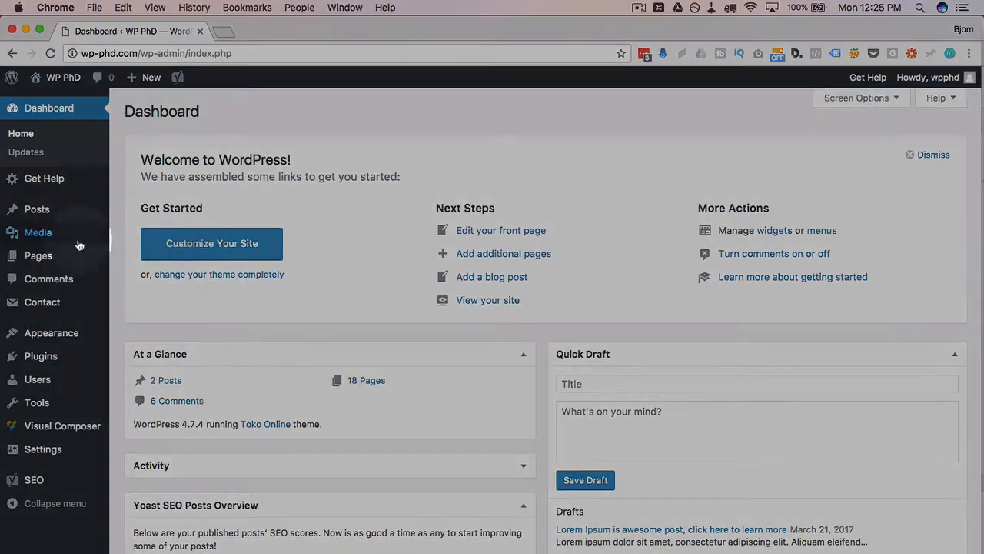
Step: Create a new page titled "VC Text" and save it as a draft
mouse_move(40, 258)
left_click(144, 279)
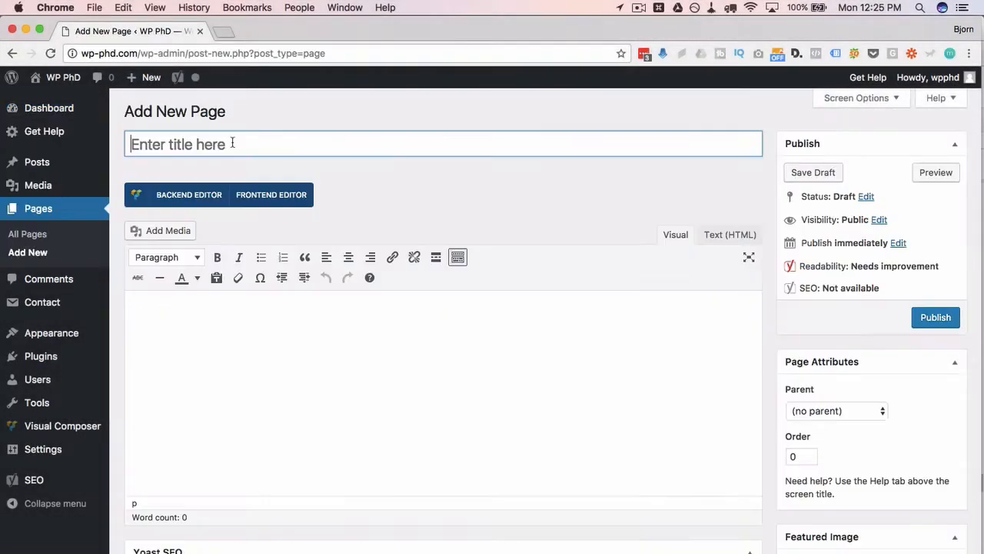
left_click(231, 141)
type("VC Text")
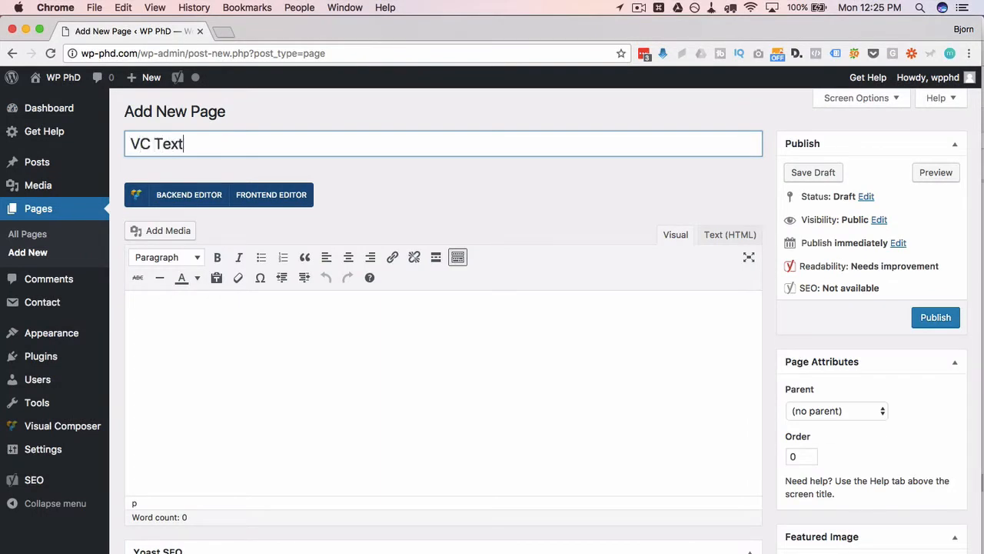
left_click(800, 173)
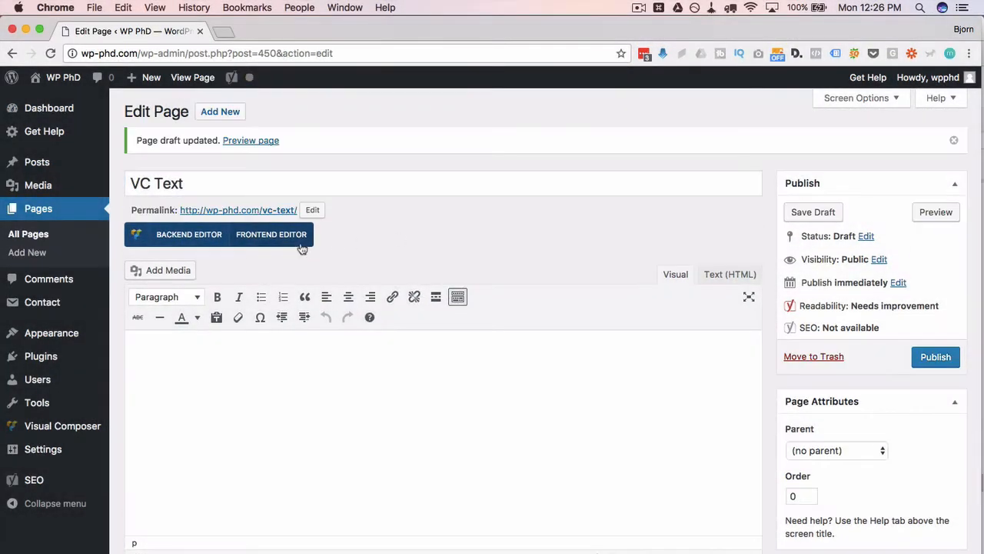
Step: Open the VC Text draft in Visual Composer's frontend editor and look over the options for starting a blank page
left_click(260, 238)
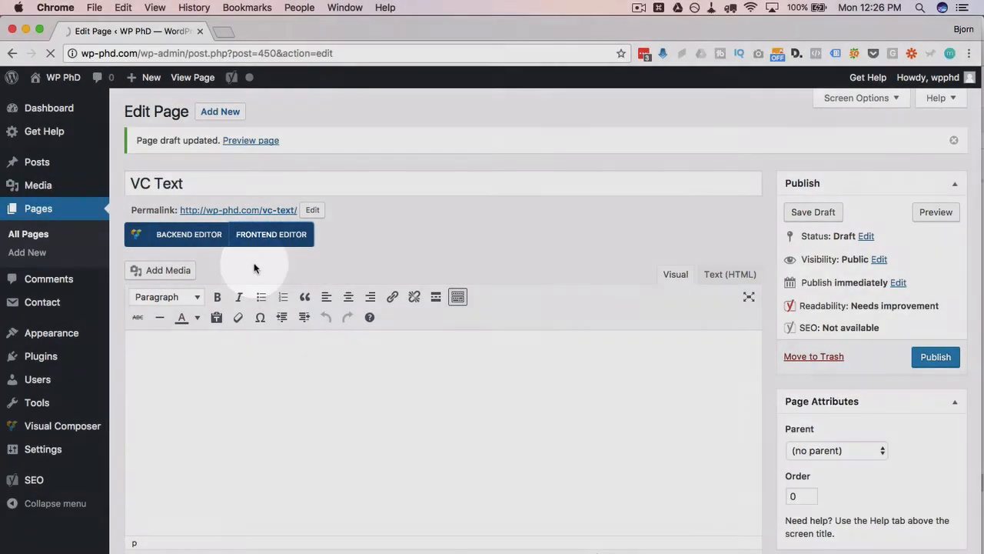
scroll(341, 396, "down", 3)
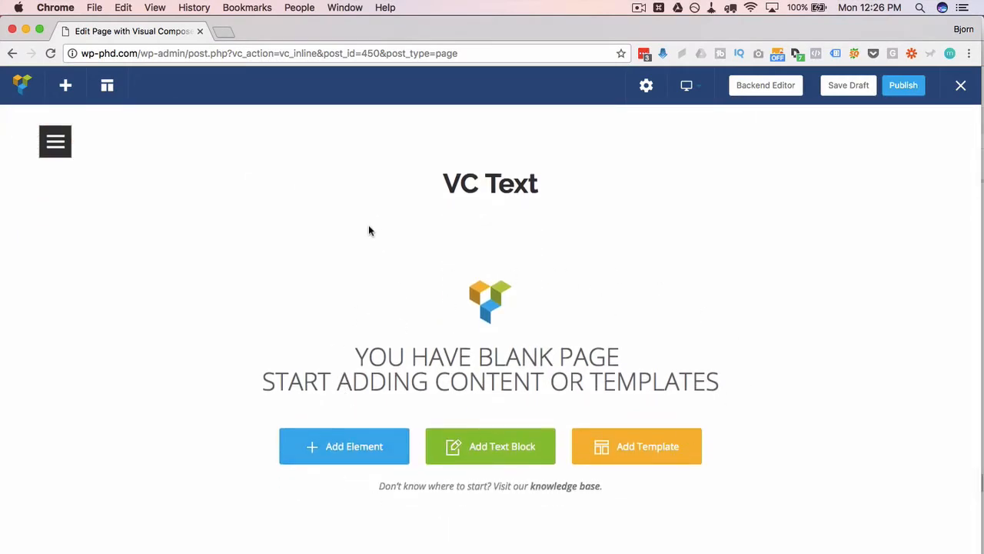
scroll(368, 224, "up", 4)
scroll(634, 334, "down", 6)
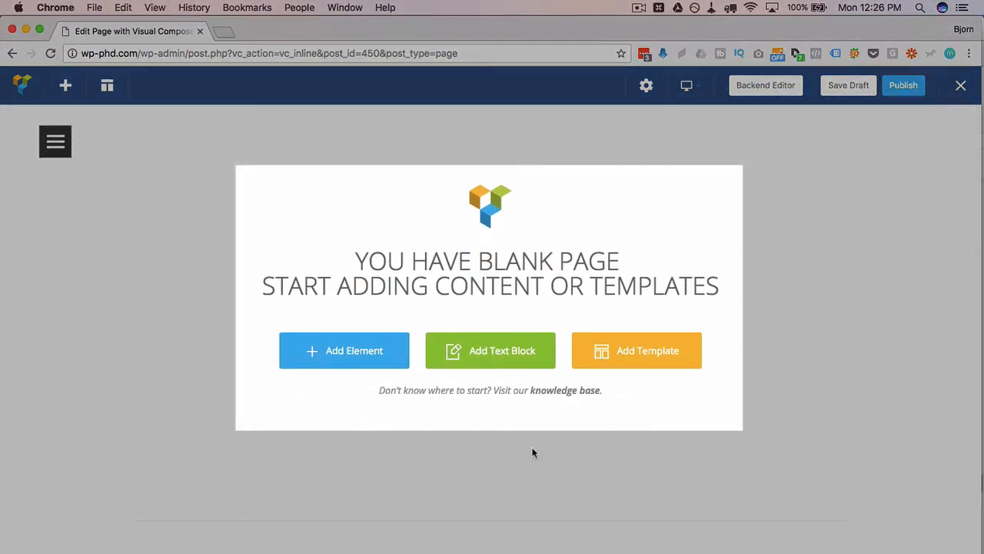
Step: Add a text block to the blank page and insert an empty paragraph after its sample text
left_click(345, 352)
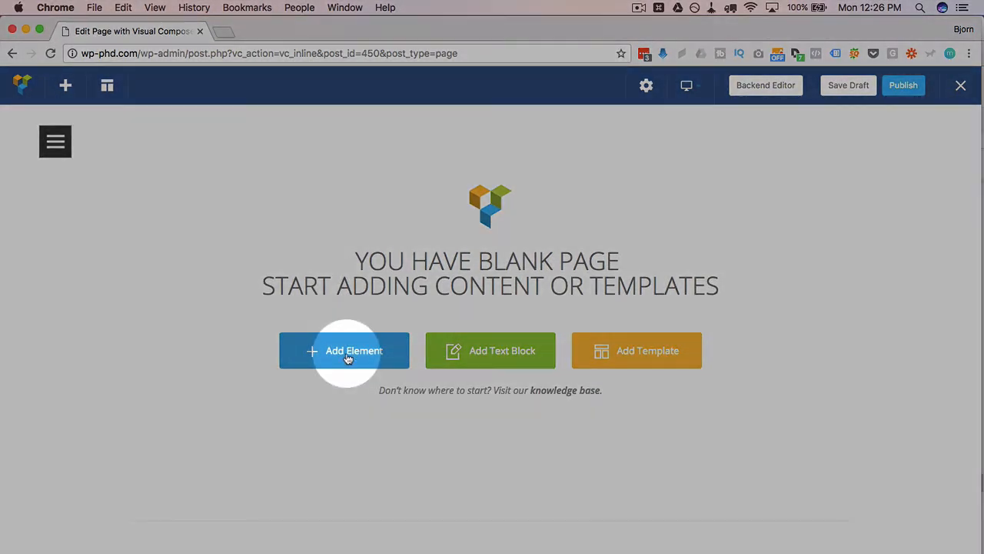
left_click(509, 357)
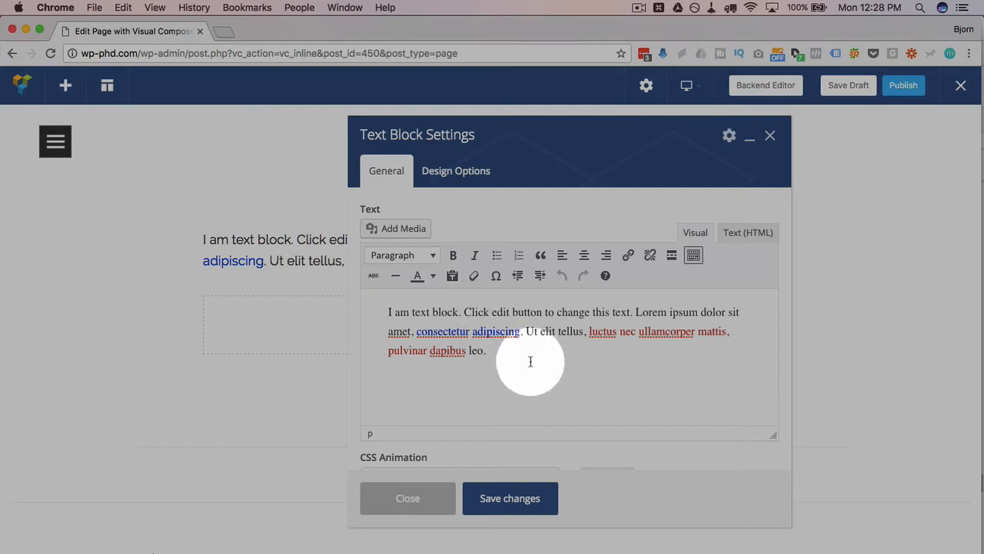
mouse_move(516, 354)
left_mouse_down()
mouse_move(400, 324)
mouse_move(513, 351)
left_mouse_up()
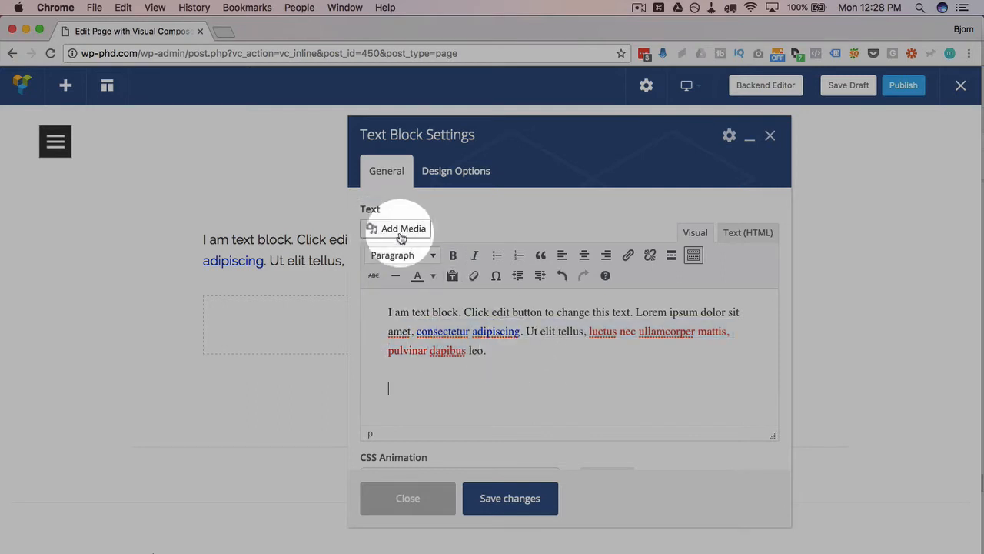
key("Return")
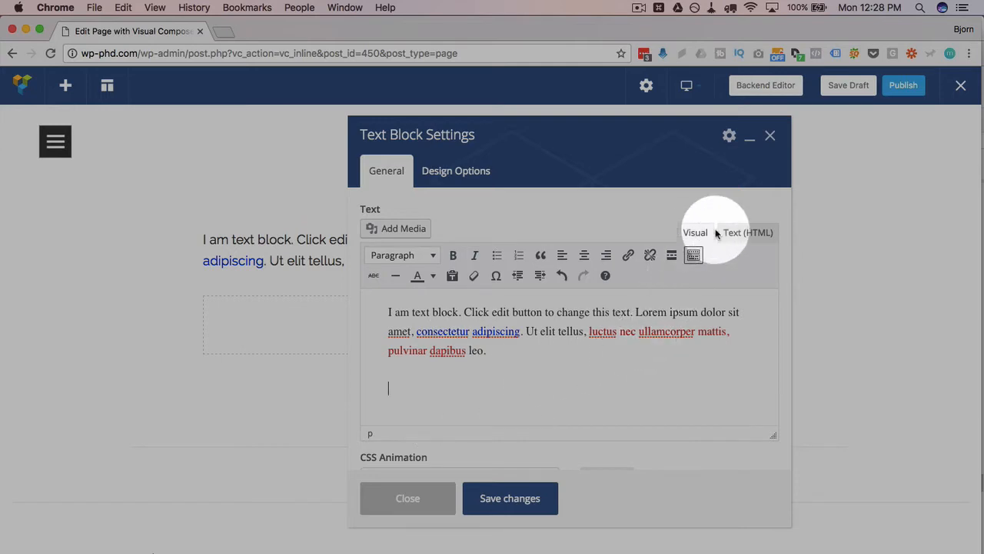
Step: Inspect the text block's HTML source, return to the visual view and select the sample text
left_click(750, 233)
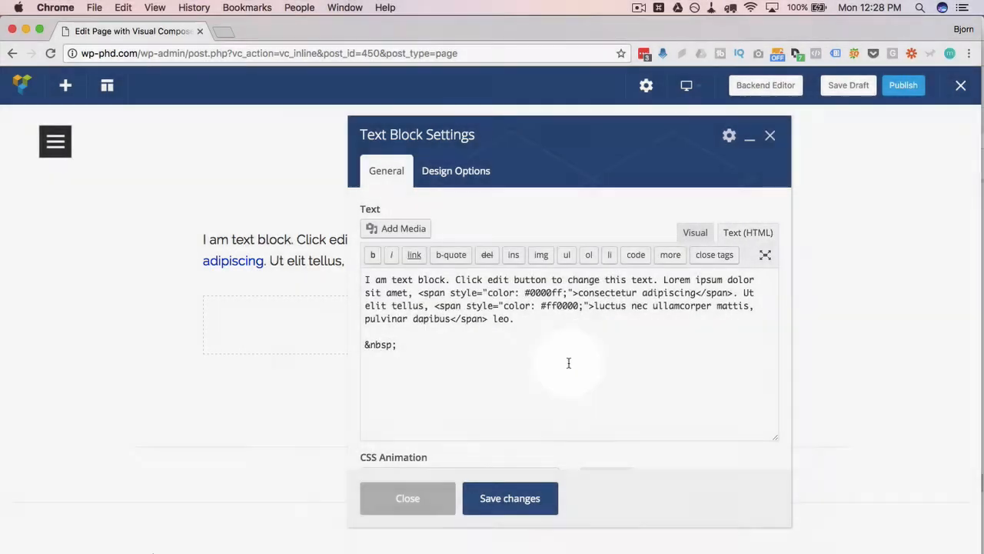
left_click(695, 232)
left_click(534, 369)
left_click_drag(533, 370, 385, 304)
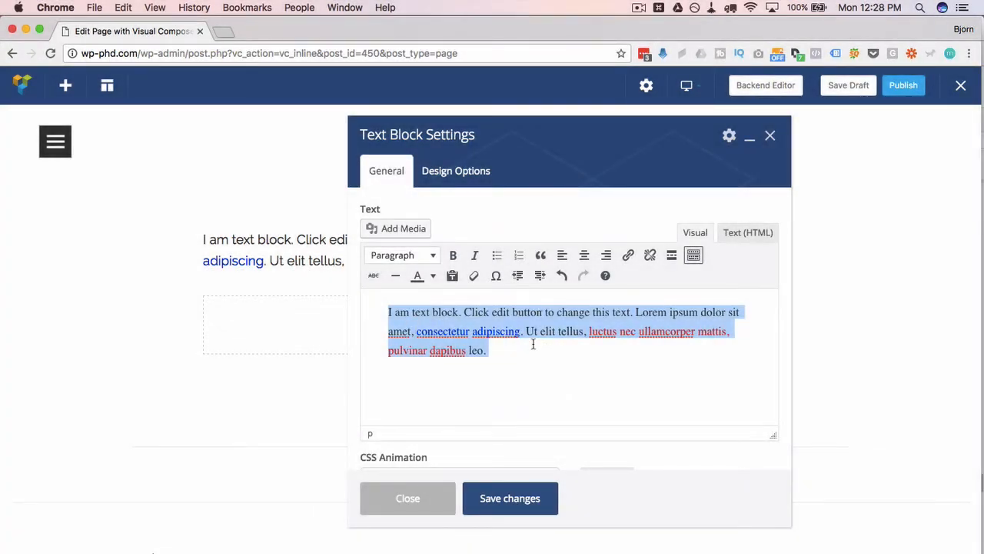
Step: Set the text block's CSS animation to rotateInDownLeft
scroll(533, 344, "down", 3)
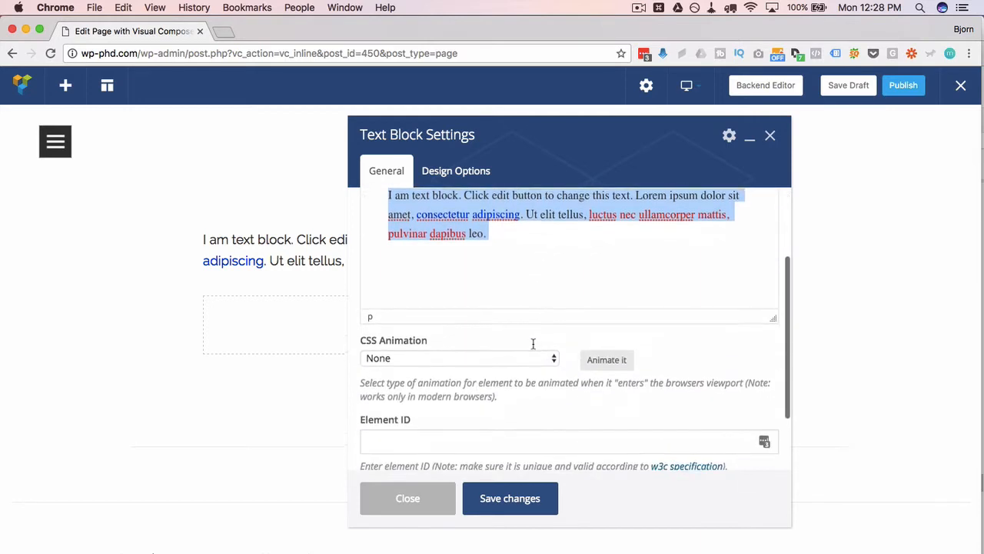
scroll(533, 344, "down", 2)
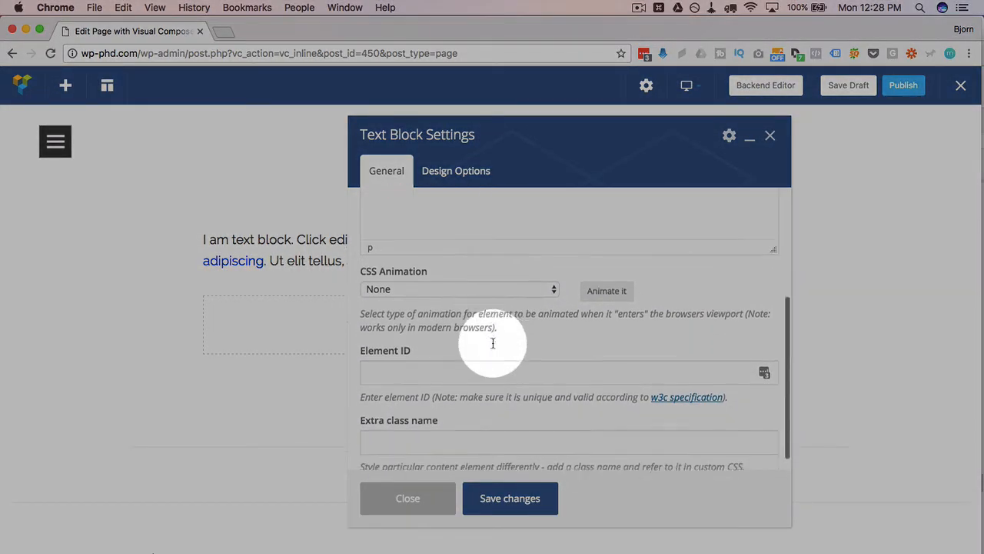
left_click(549, 285)
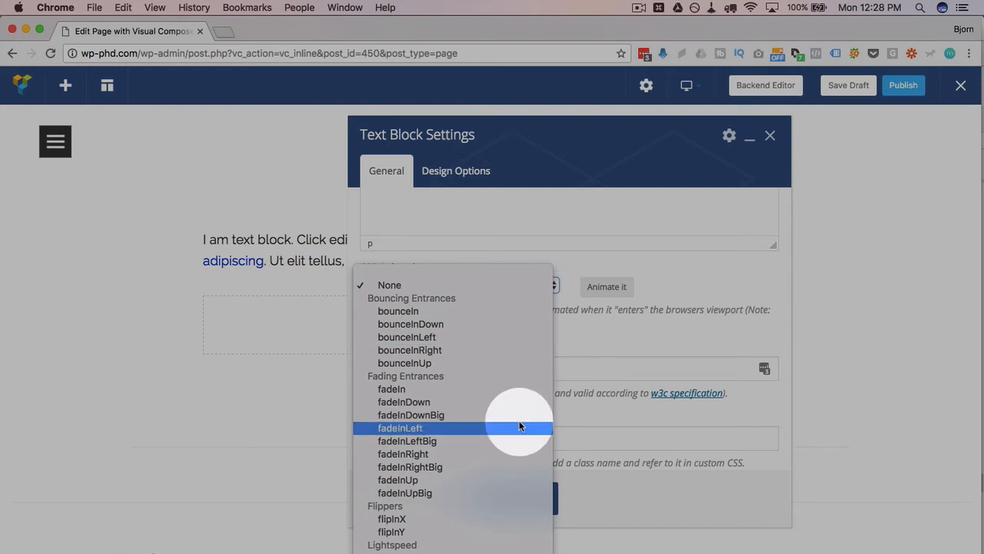
scroll(446, 479, "down", 5)
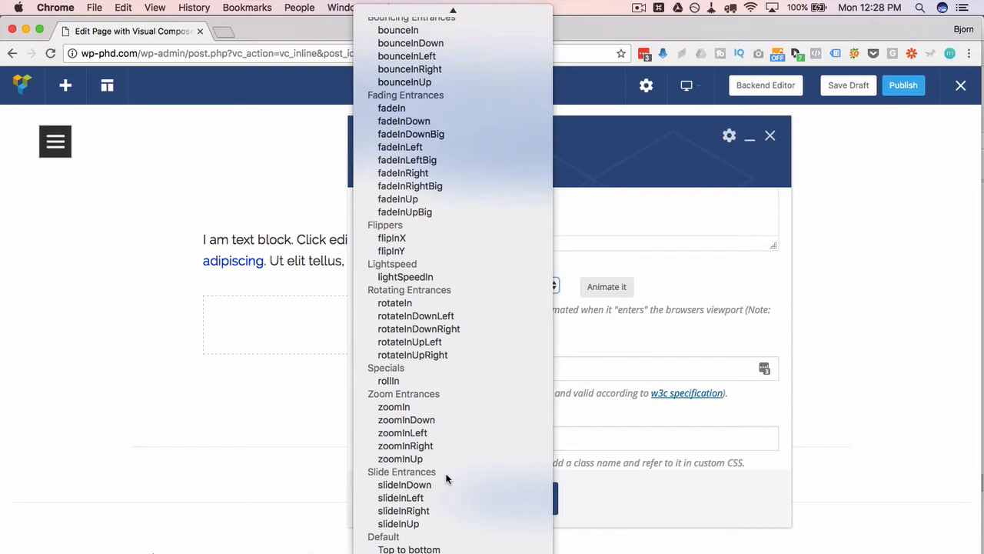
left_click(446, 479)
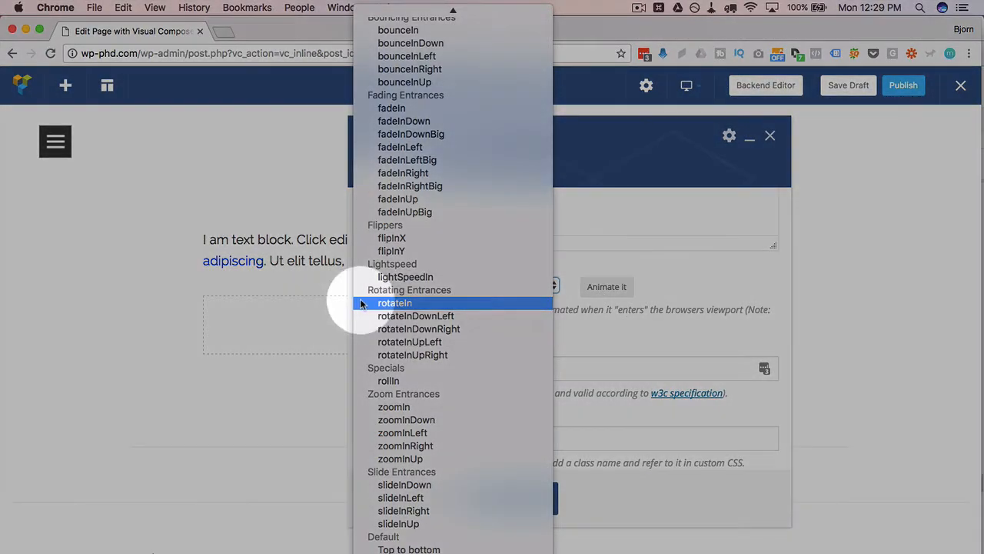
left_click(408, 317)
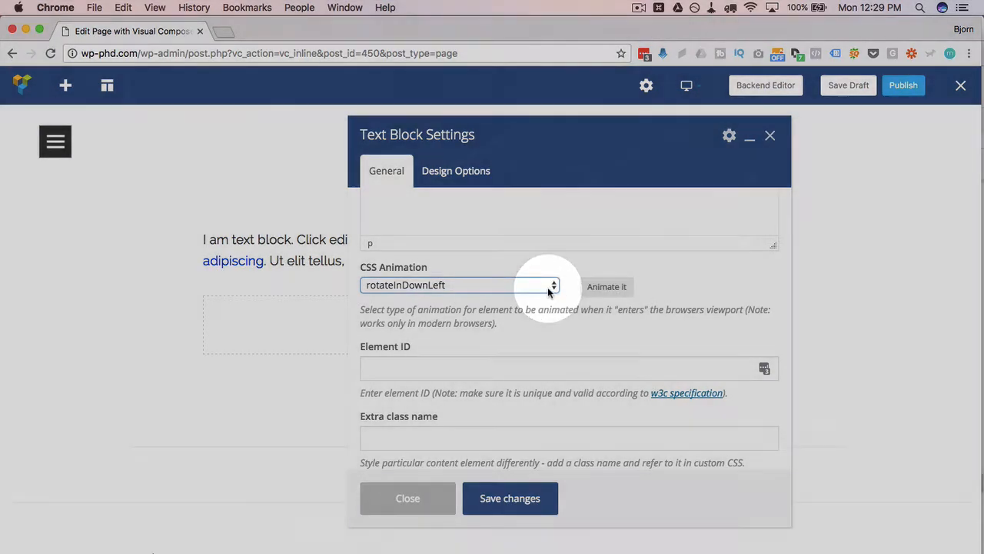
left_click(548, 286)
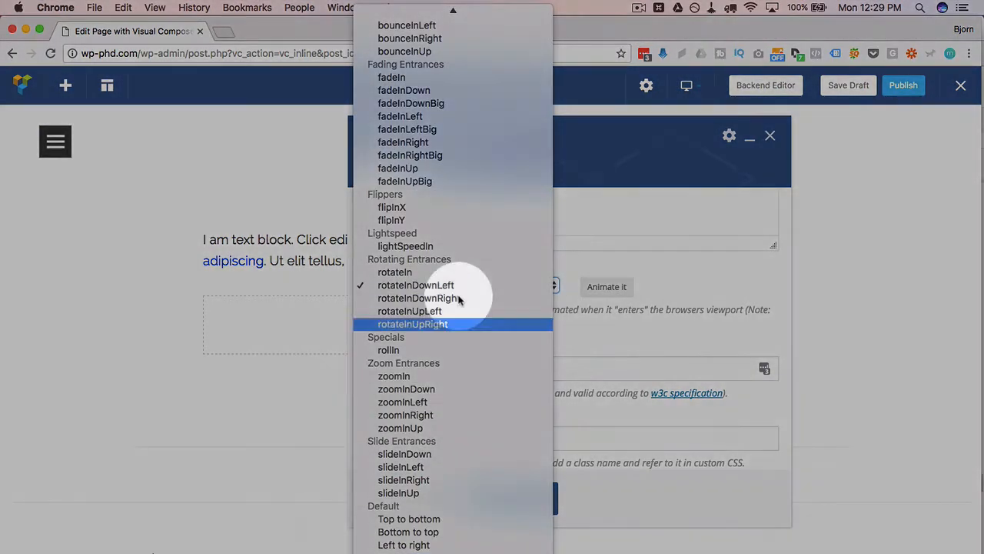
left_click(600, 304)
scroll(492, 351, "down", 1)
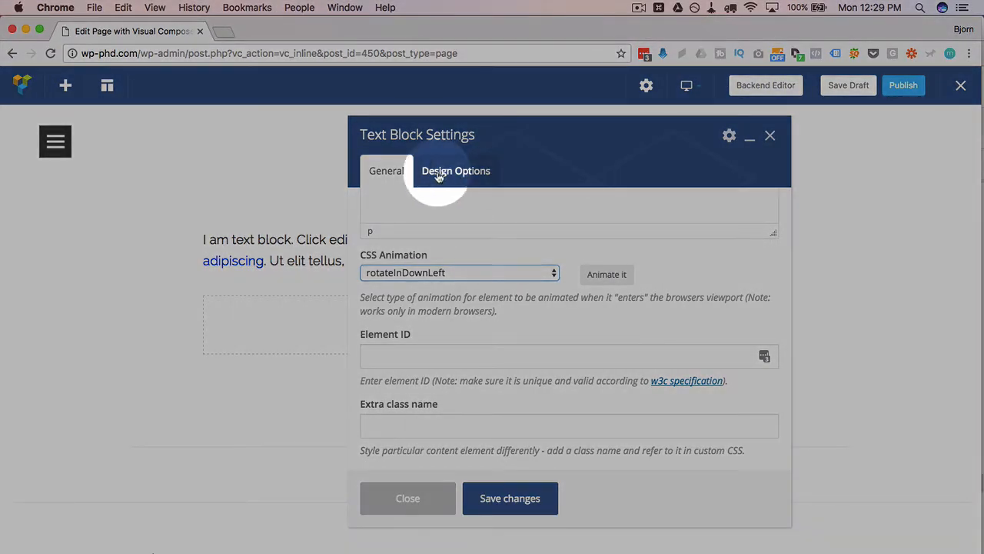
Step: Turn on simplified box controls in the text block's design options and look at the padding and border fields
left_click(439, 176)
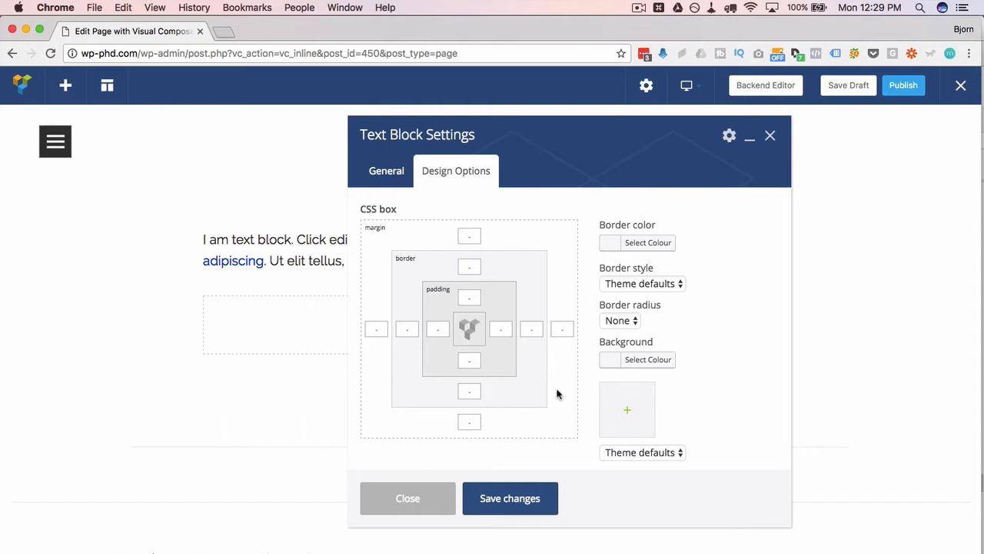
scroll(560, 351, "down", 1)
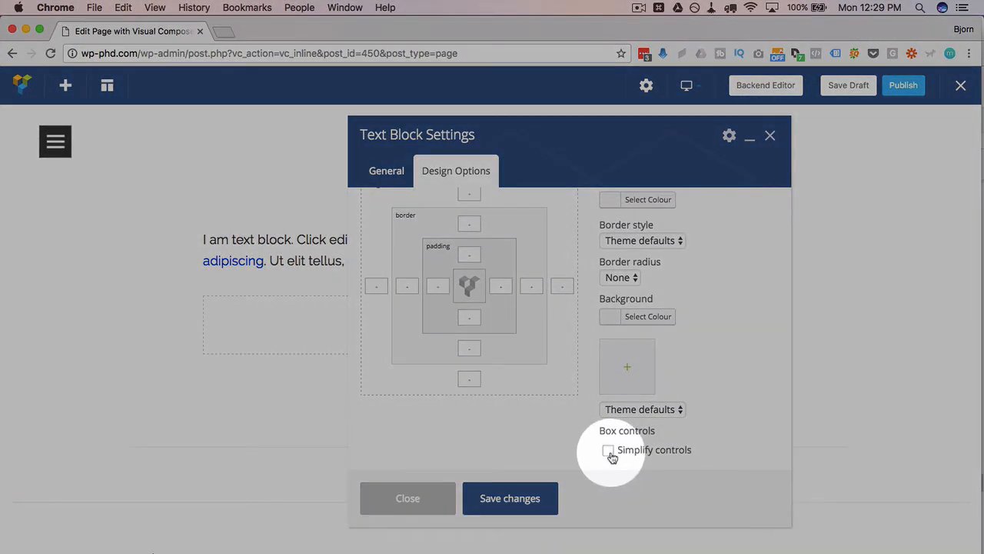
left_click(611, 457)
scroll(466, 294, "up", 1)
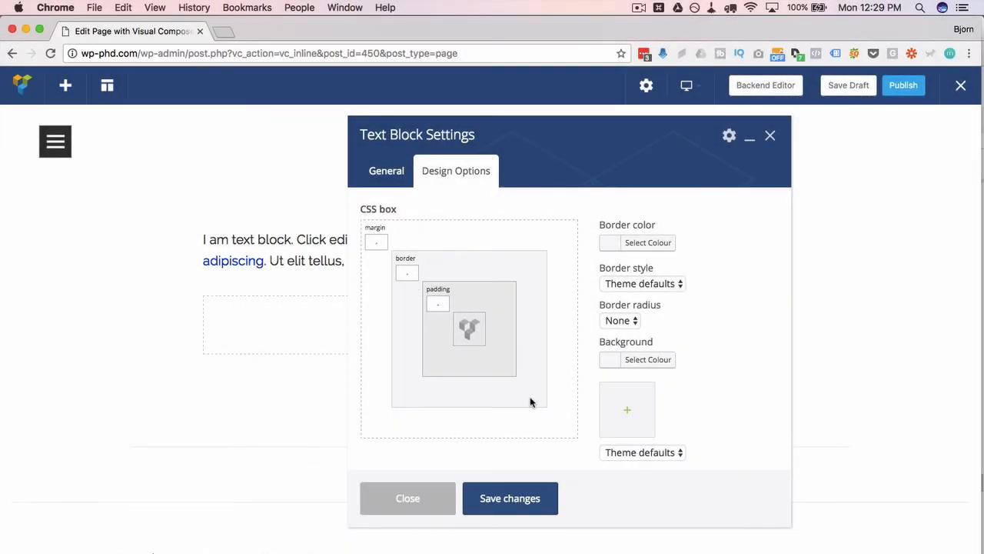
left_click(437, 304)
left_click(413, 274)
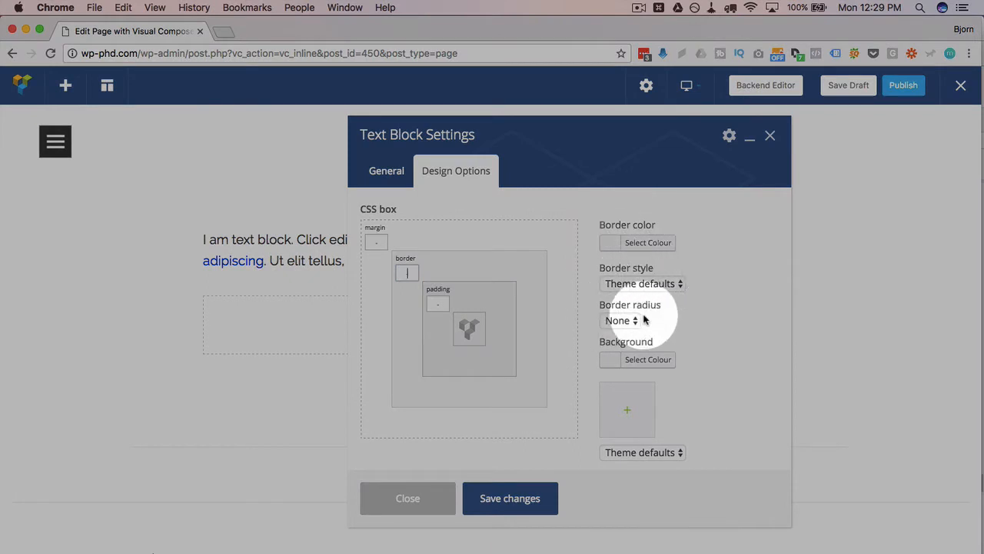
Step: Set 4074881-peaceful-images.jpg from the media library as the text block's background image and save the changes
scroll(654, 308, "down", 2)
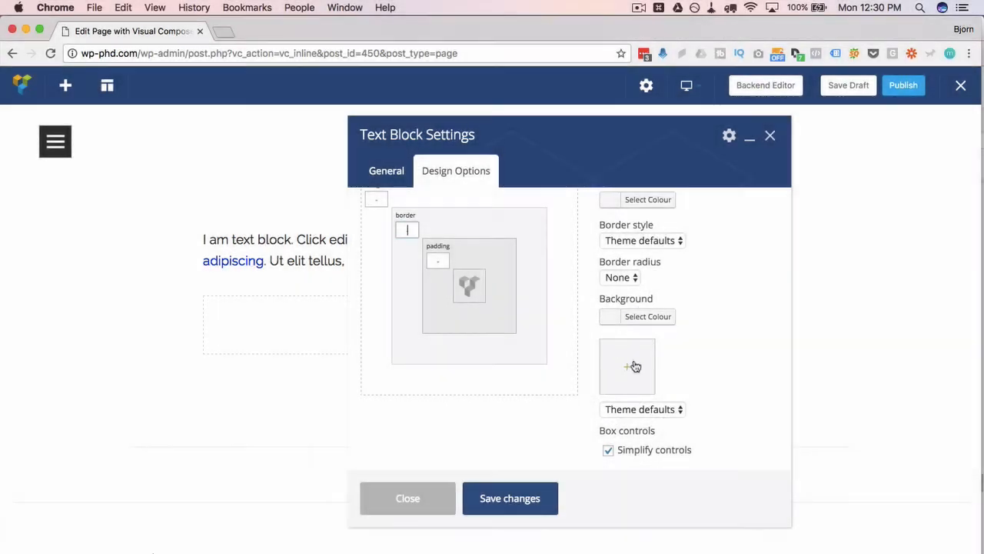
left_click(635, 367)
left_click(176, 242)
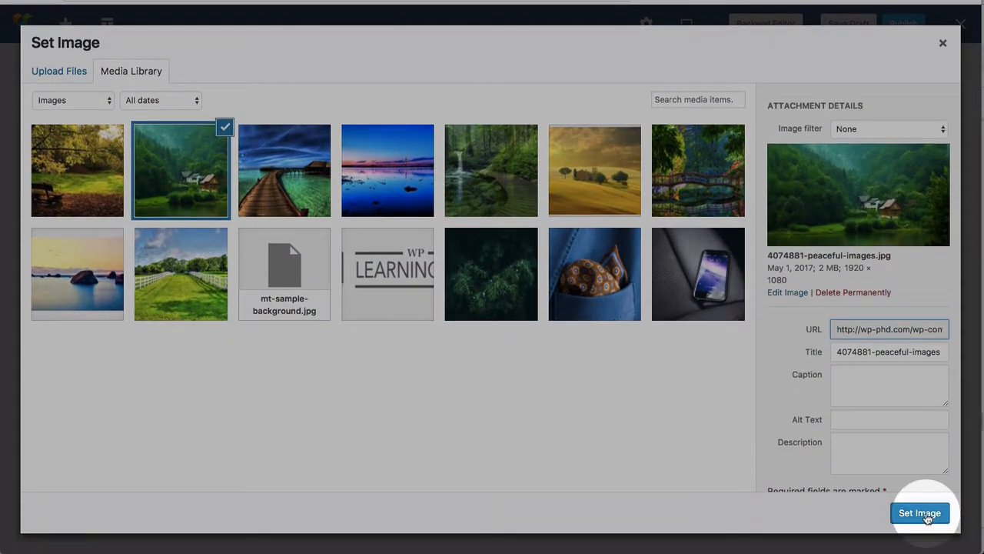
left_click(919, 513)
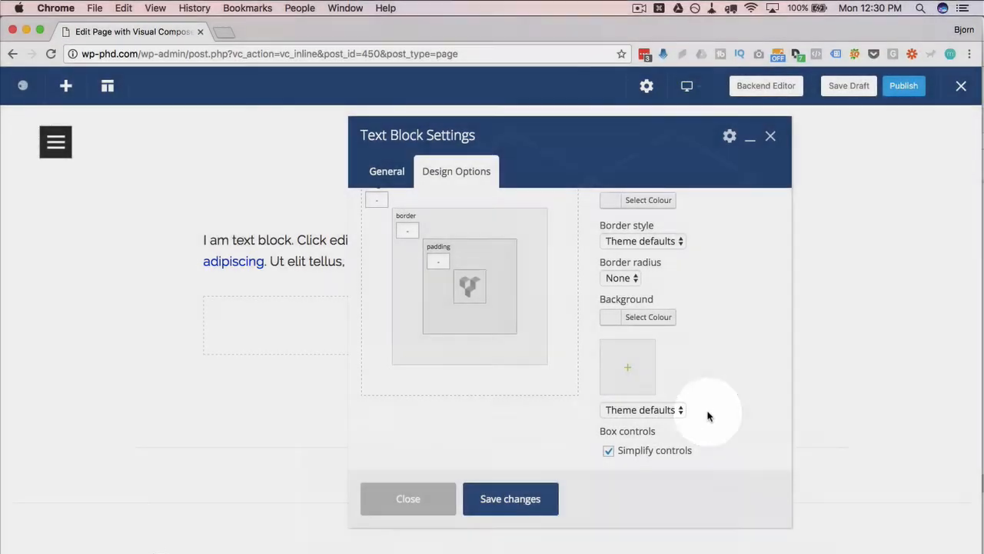
left_click(510, 500)
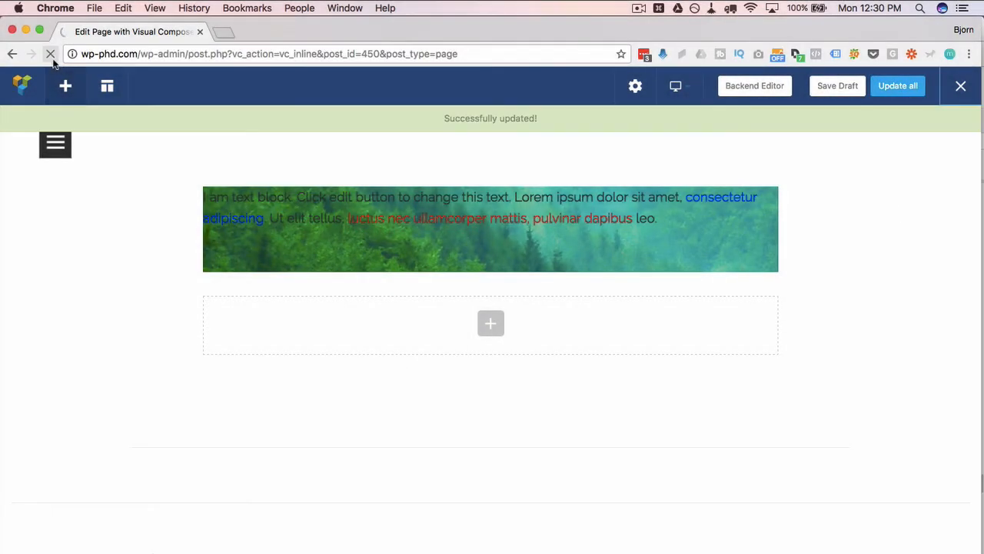
Step: Reload the live VC Text page to replay the text block's animation, and reopen the page in the Visual Composer frontend editor
left_click(50, 55)
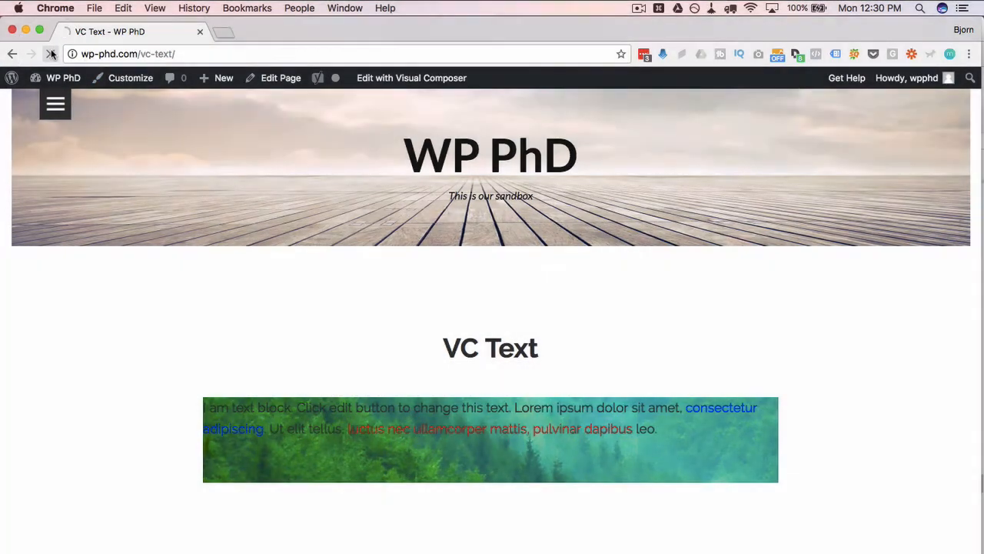
left_click(51, 54)
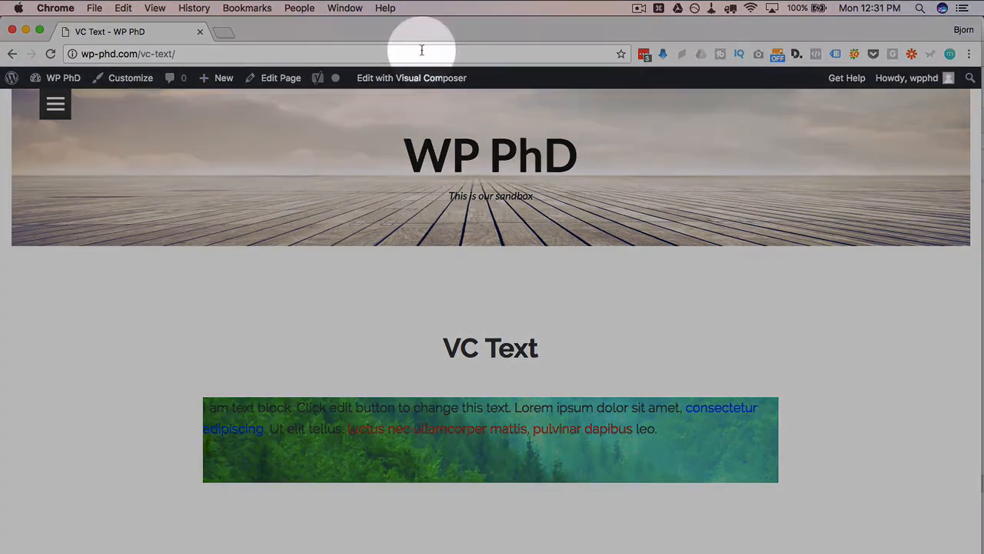
left_click(410, 79)
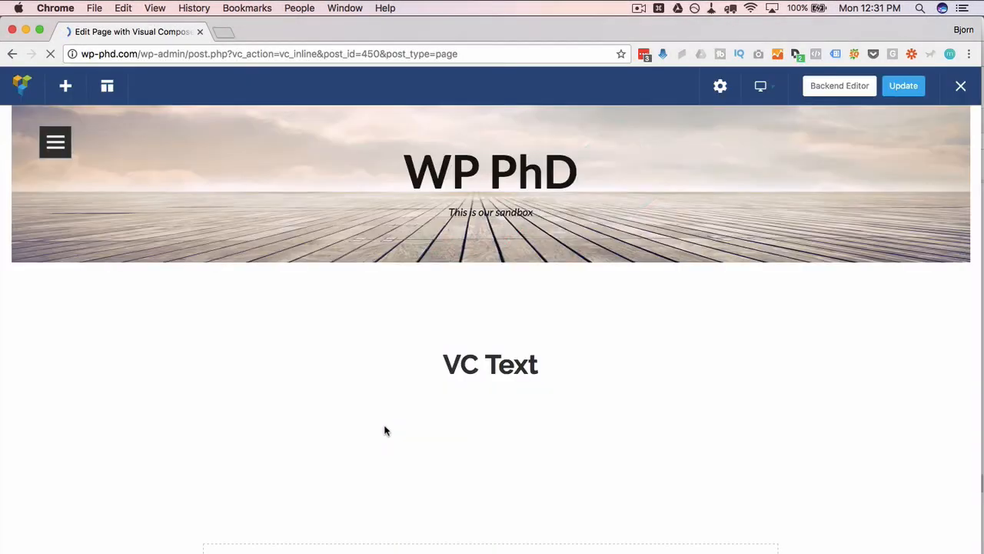
scroll(387, 427, "down", 3)
Step: Change the layout of the text block's row to four equal columns (1/4 + 1/4 + 1/4 + 1/4)
mouse_move(413, 305)
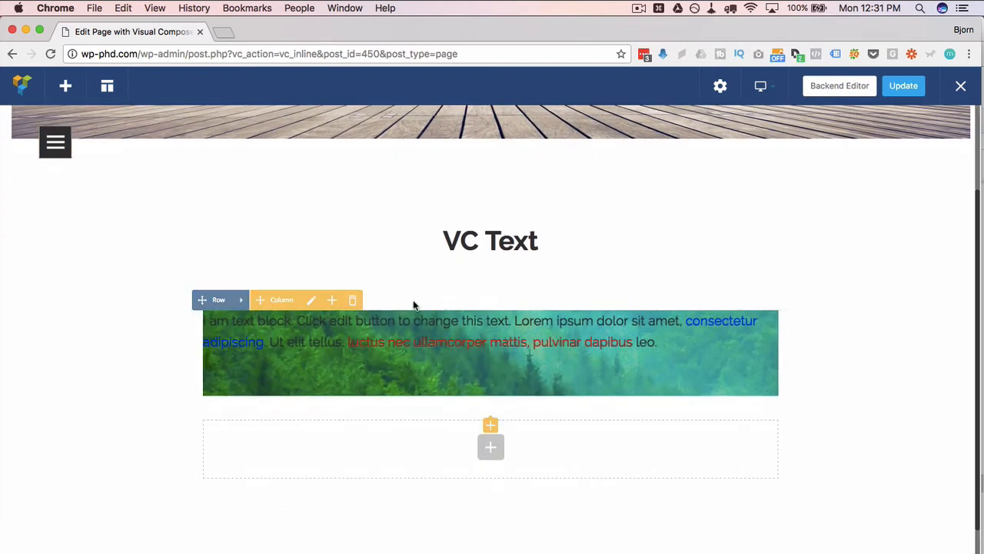
mouse_move(241, 300)
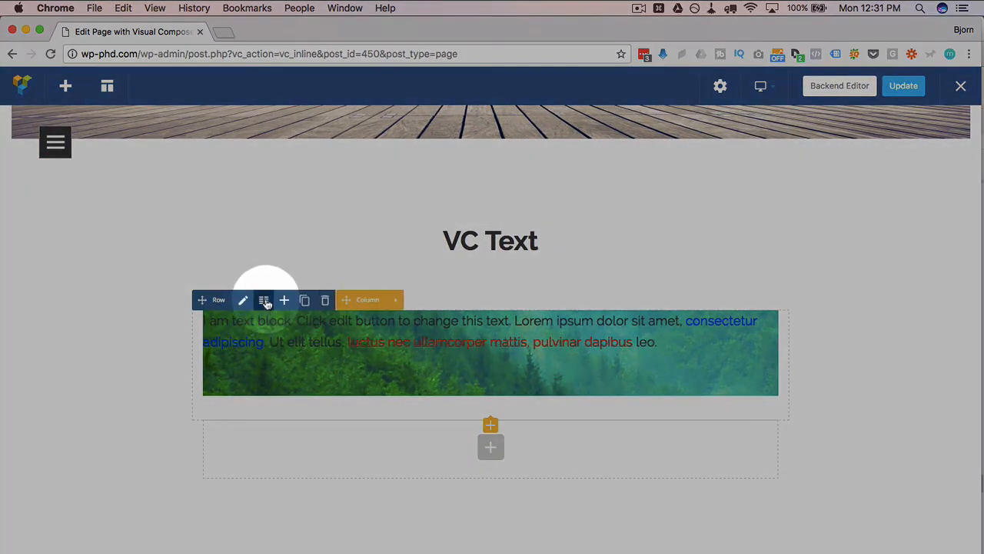
left_click(264, 301)
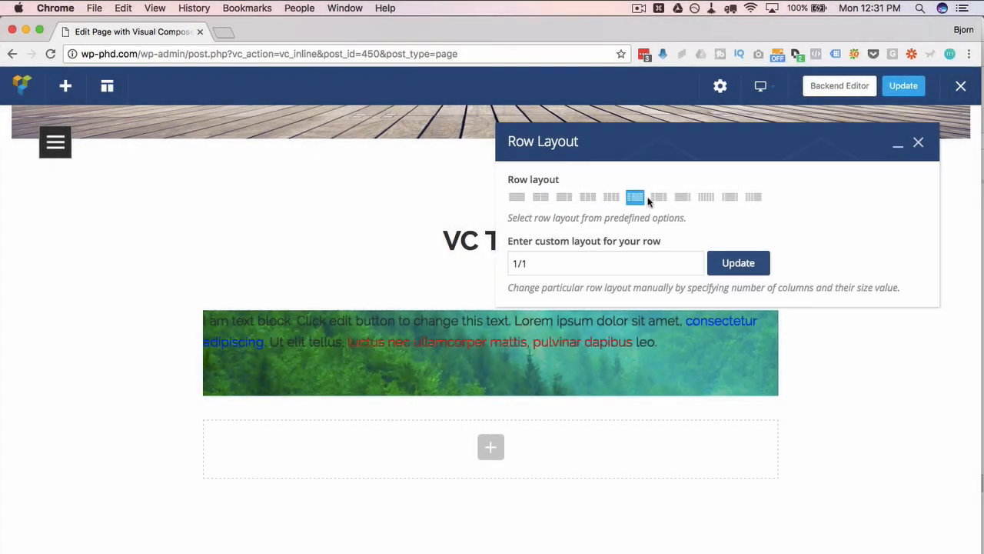
left_click(611, 198)
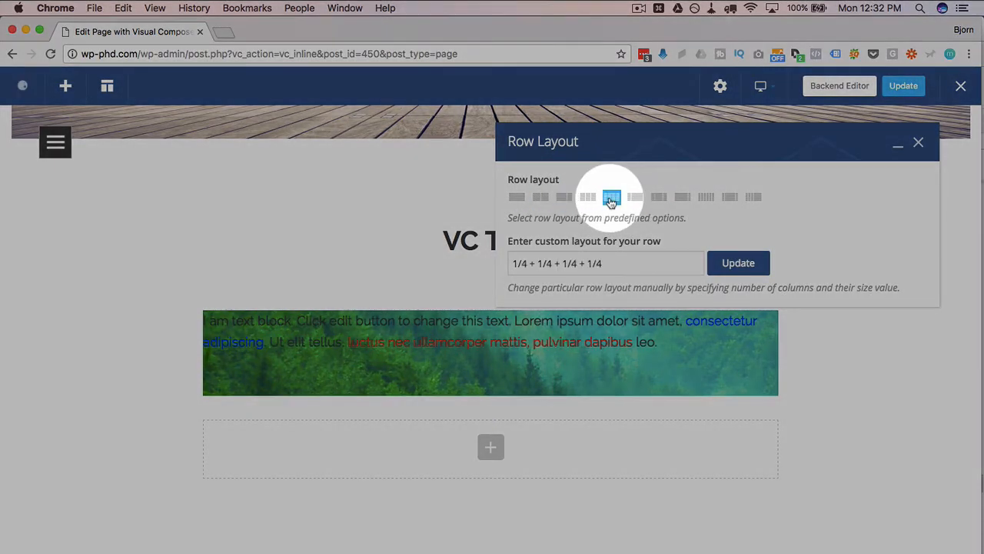
left_click_drag(646, 140, 640, 85)
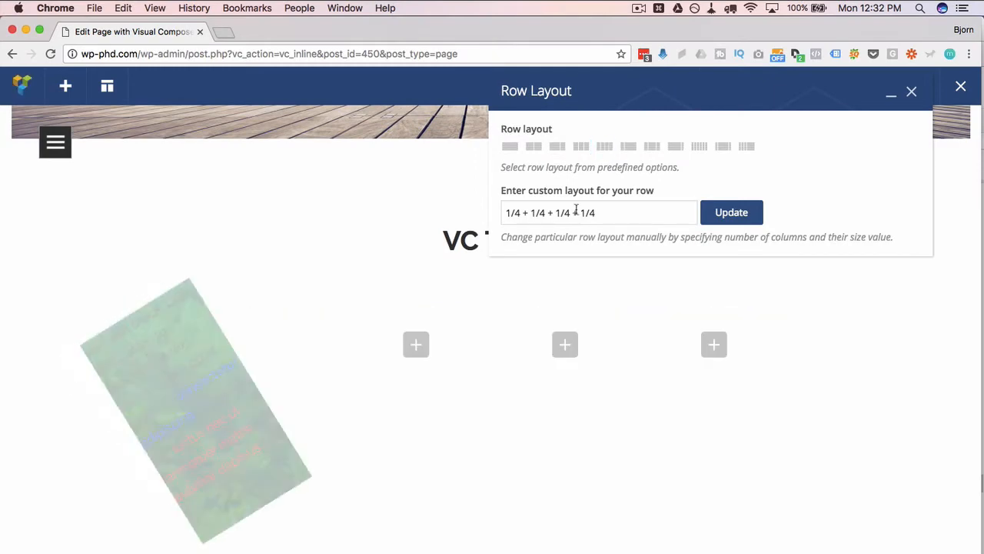
Step: Change the text block's row layout to a quarter and three-quarter split (1/4 + 3/4) and close the layout settings
left_click(628, 147)
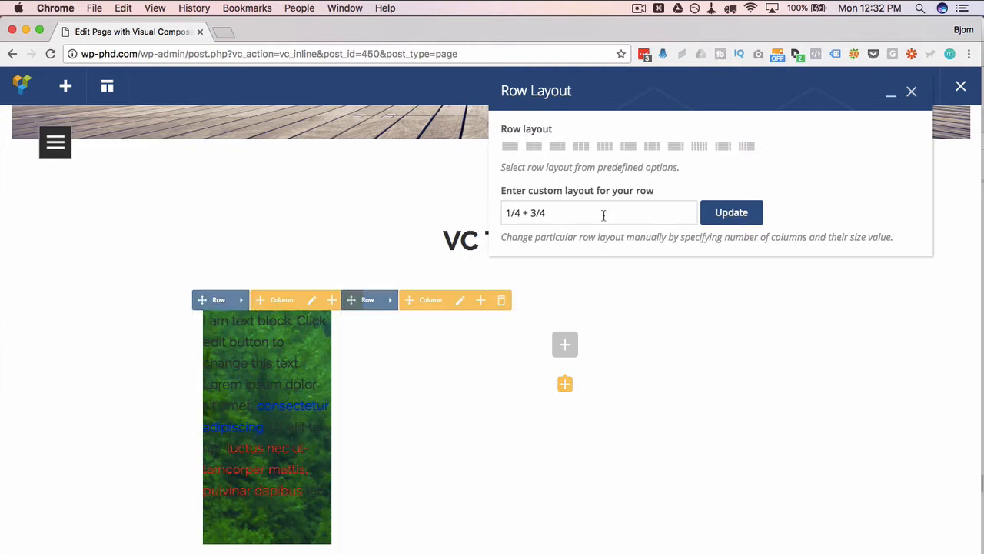
left_click_drag(604, 215, 472, 220)
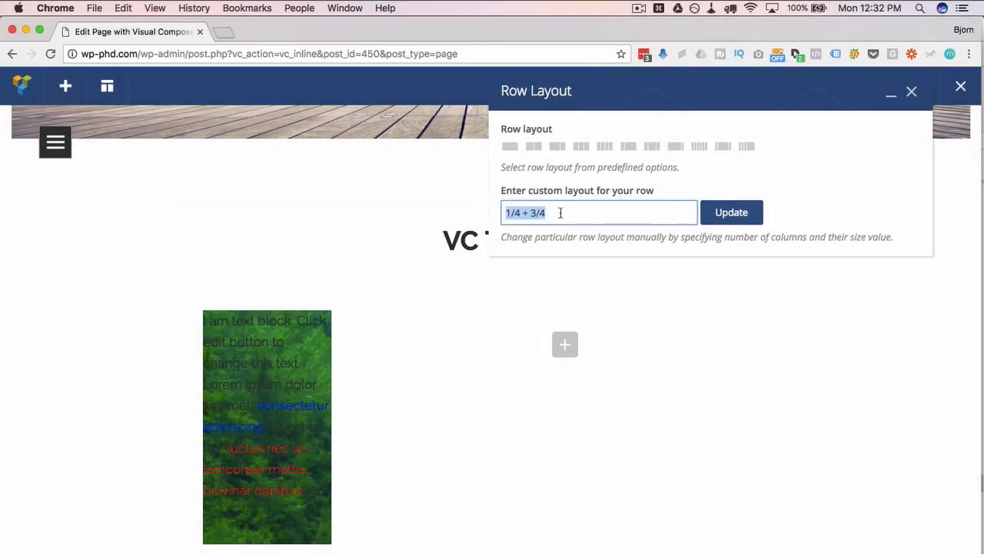
left_click(560, 214)
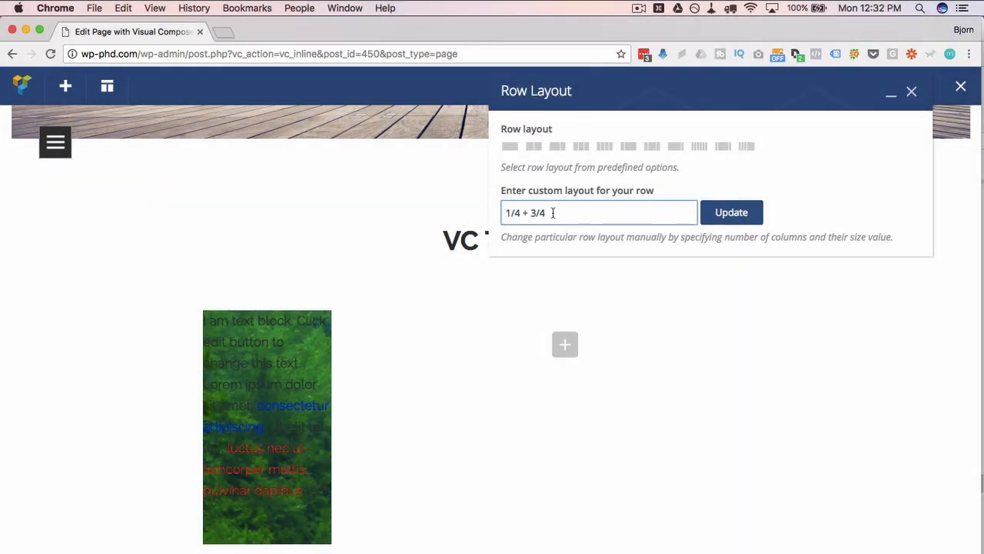
left_click_drag(552, 213, 497, 213)
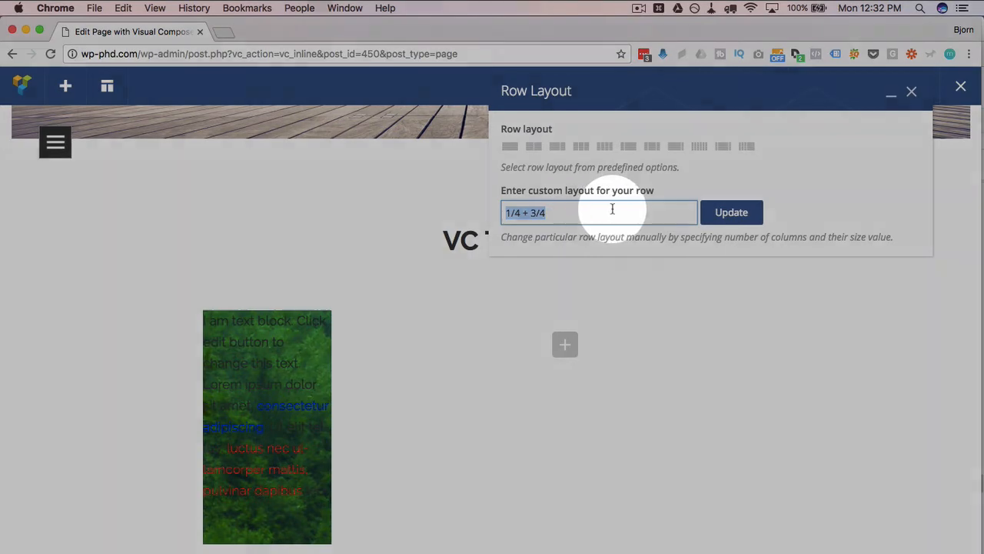
left_click(612, 209)
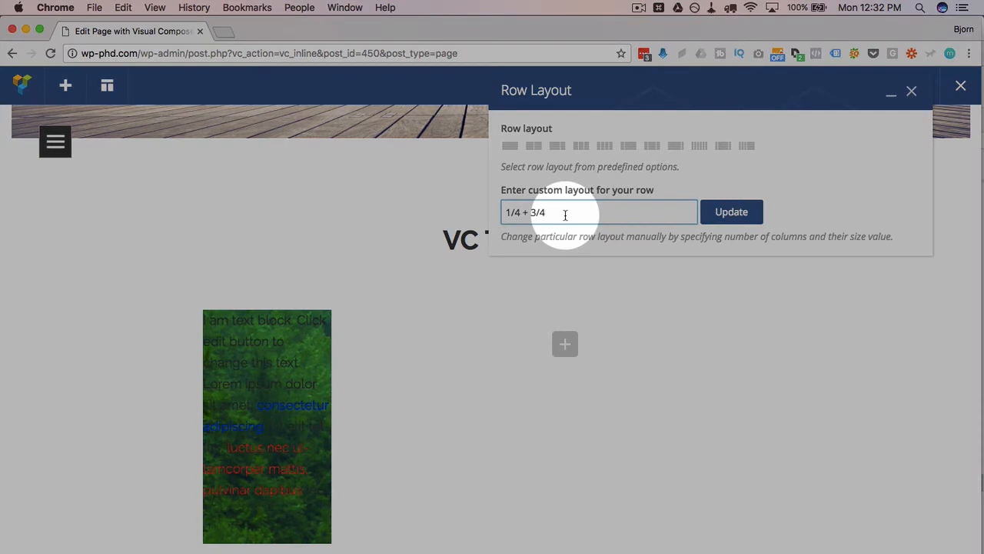
left_click_drag(565, 213, 542, 215)
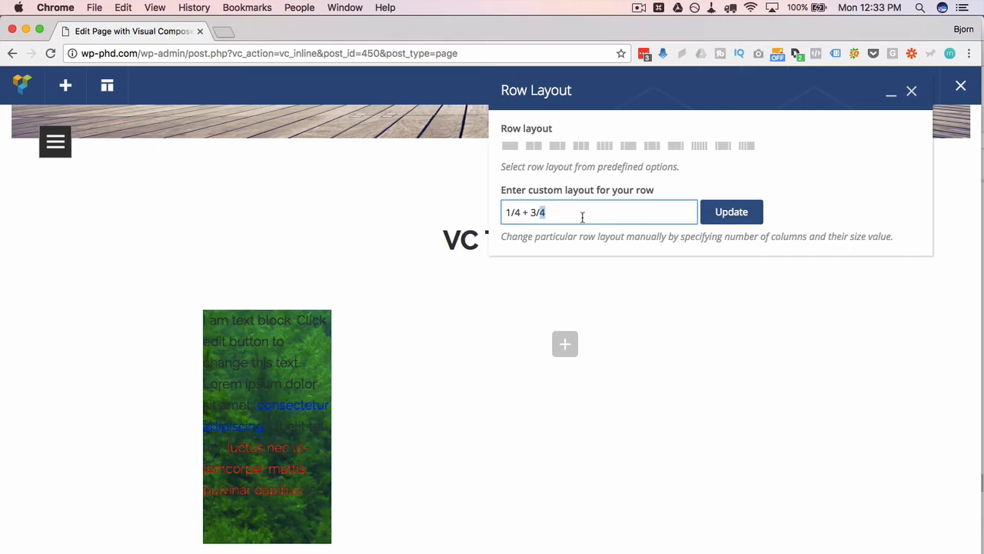
left_click(911, 91)
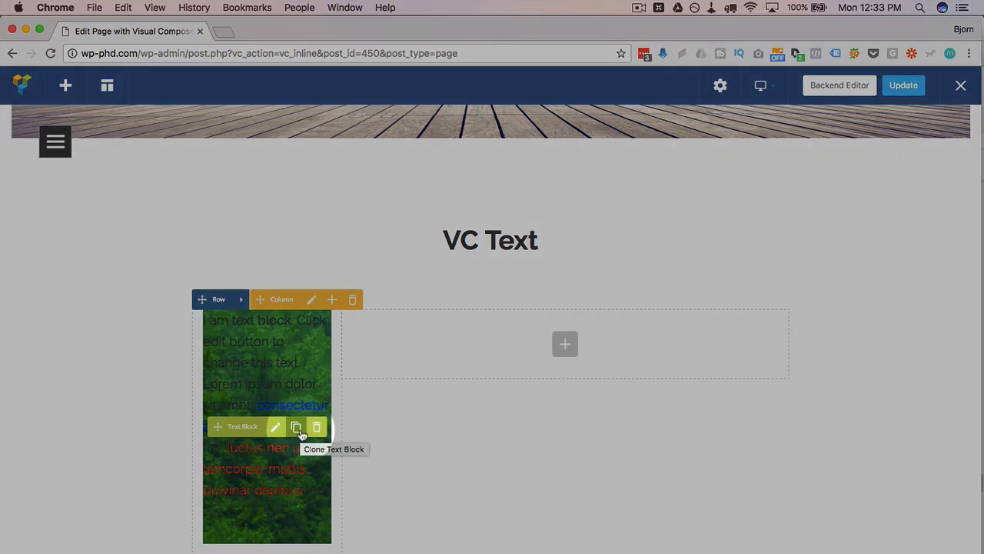
Step: Clone the text block and move the copy into the empty 3/4 column
left_click(296, 434)
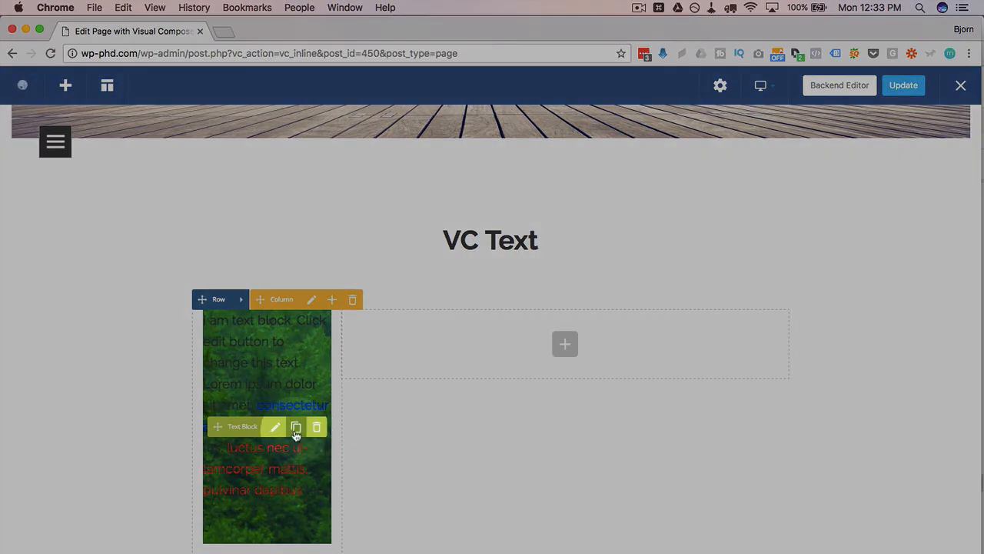
scroll(361, 417, "down", 2)
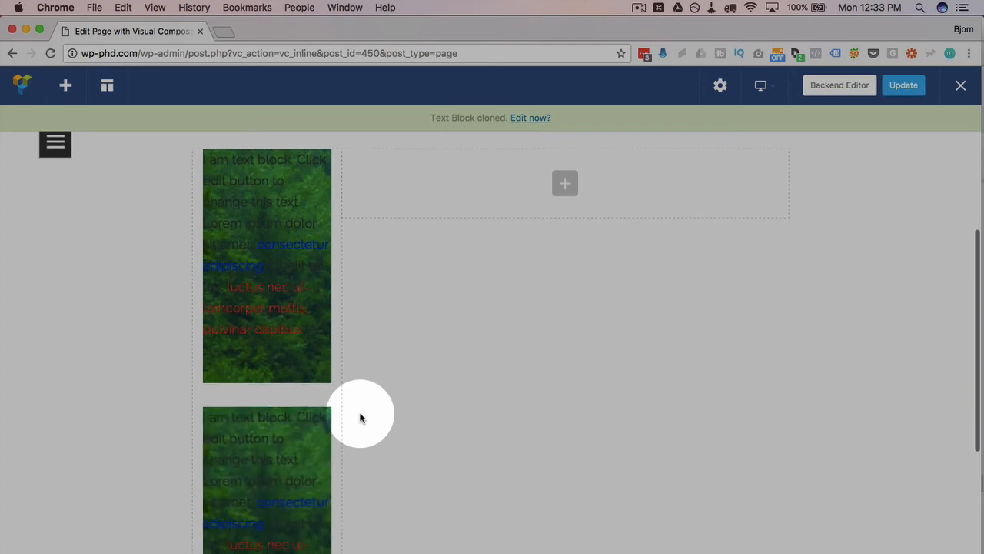
mouse_move(275, 437)
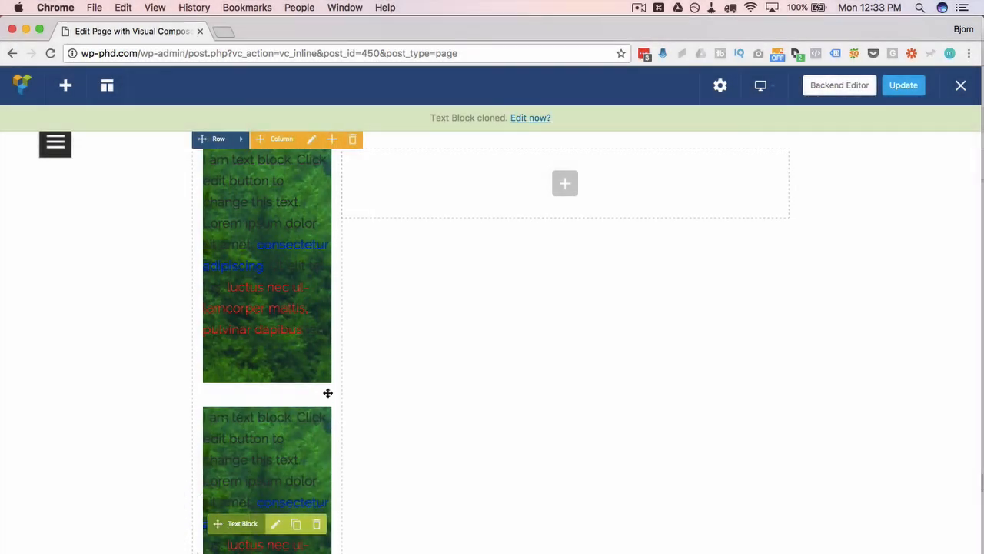
mouse_move(328, 393)
left_mouse_down()
mouse_move(413, 272)
mouse_move(474, 246)
mouse_move(493, 279)
left_mouse_up()
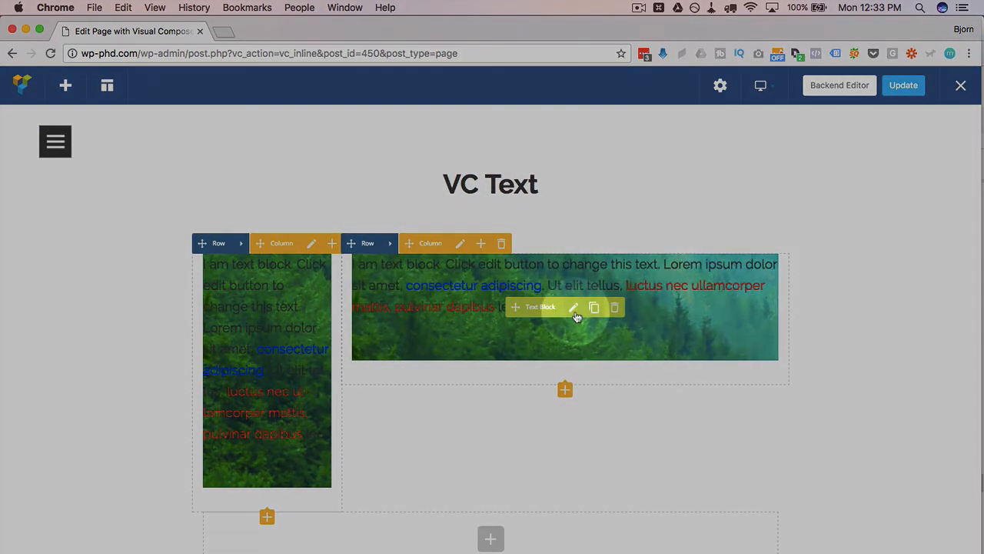
Step: Remove the background image from the text block in the 3/4 column, save the changes and close its settings
left_click(574, 308)
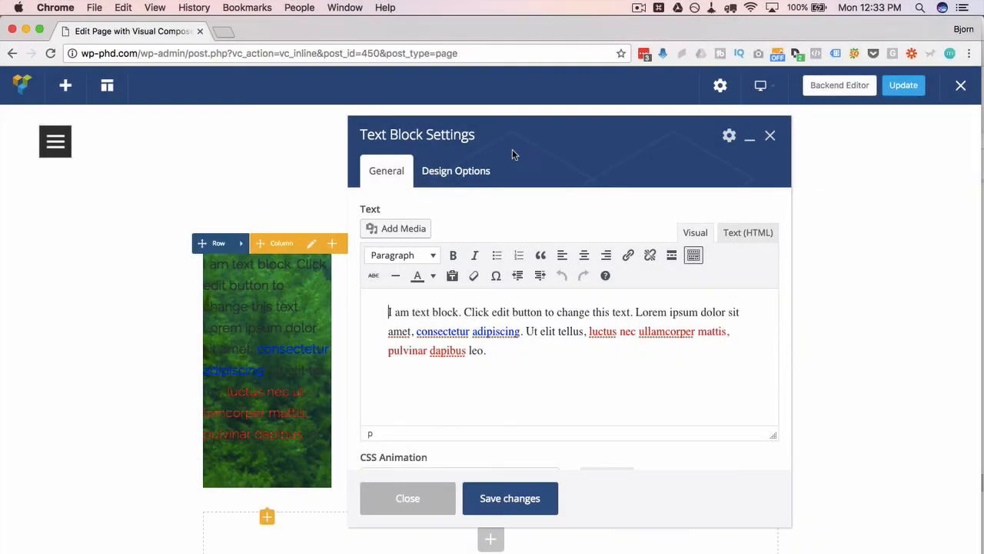
left_click(462, 173)
left_click(631, 407)
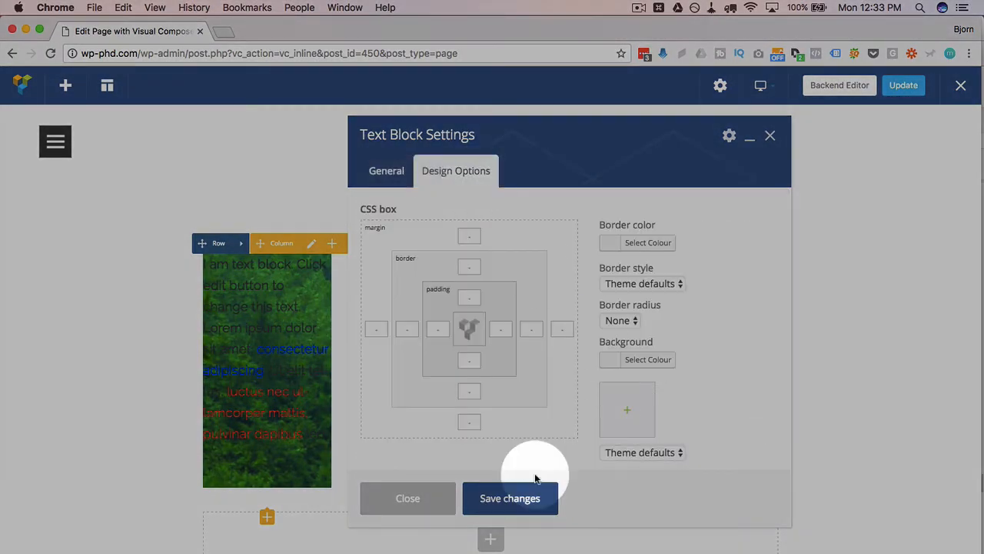
left_click(500, 508)
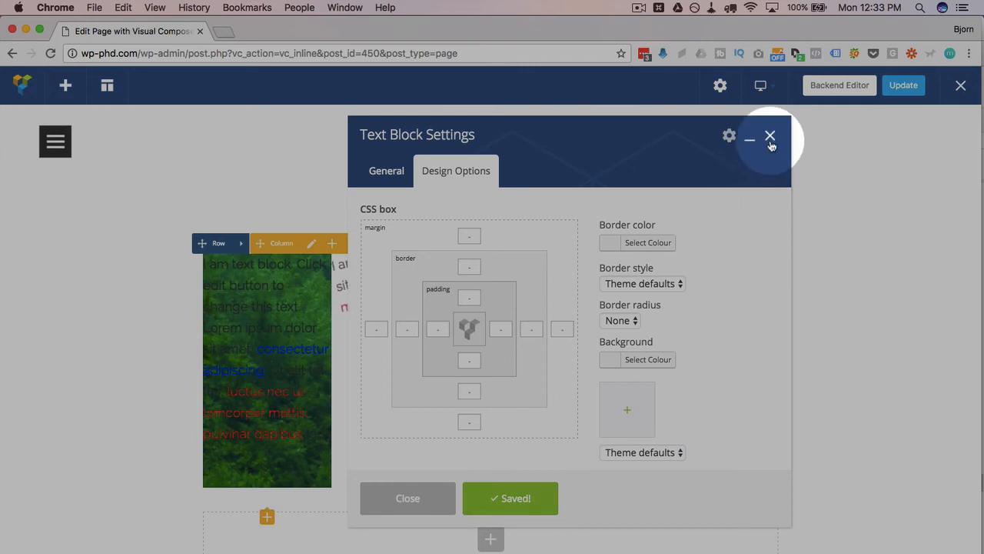
left_click(770, 138)
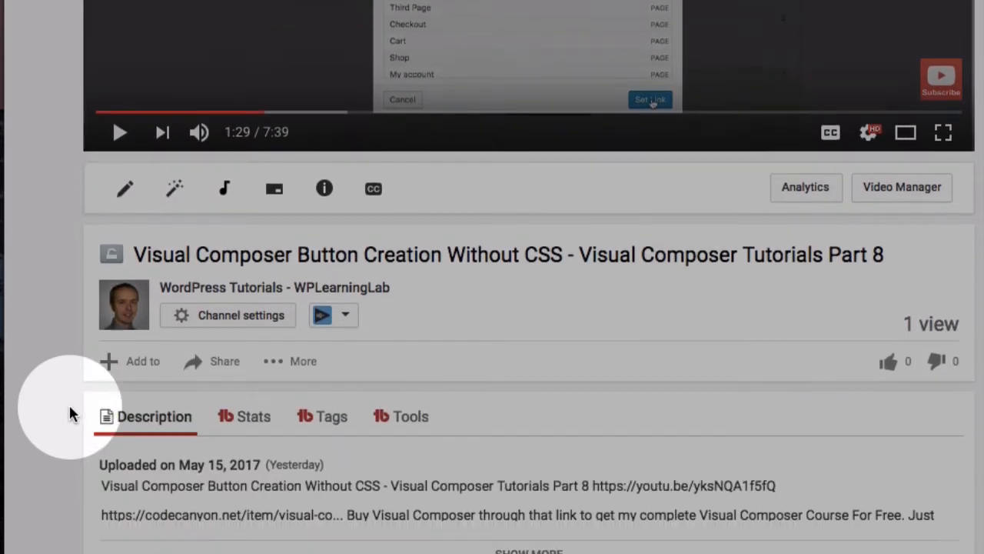
Step: Open the CodeCanyon product page for Visual Composer from the link in the YouTube video's description
scroll(68, 403, "down", 3)
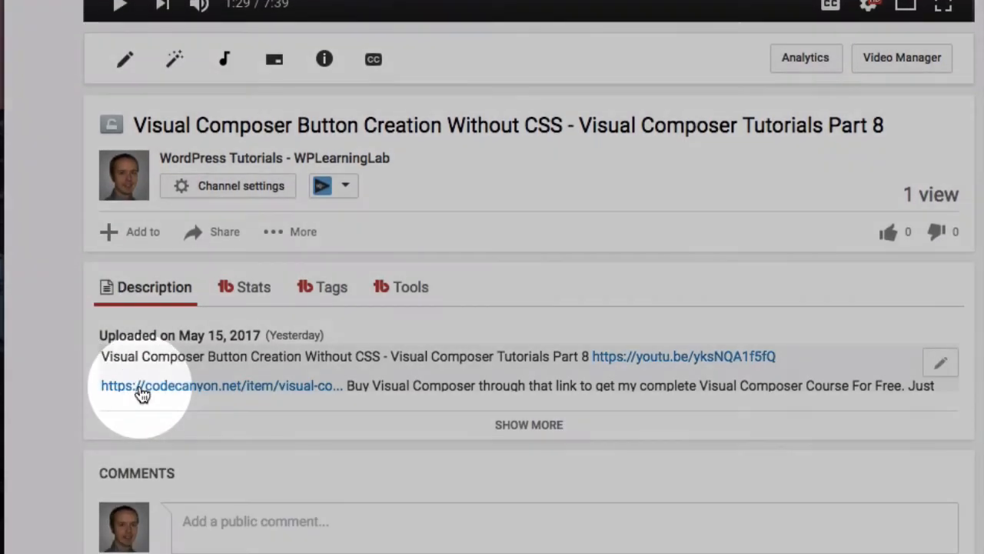
left_click(140, 392)
scroll(143, 278, "down", 2)
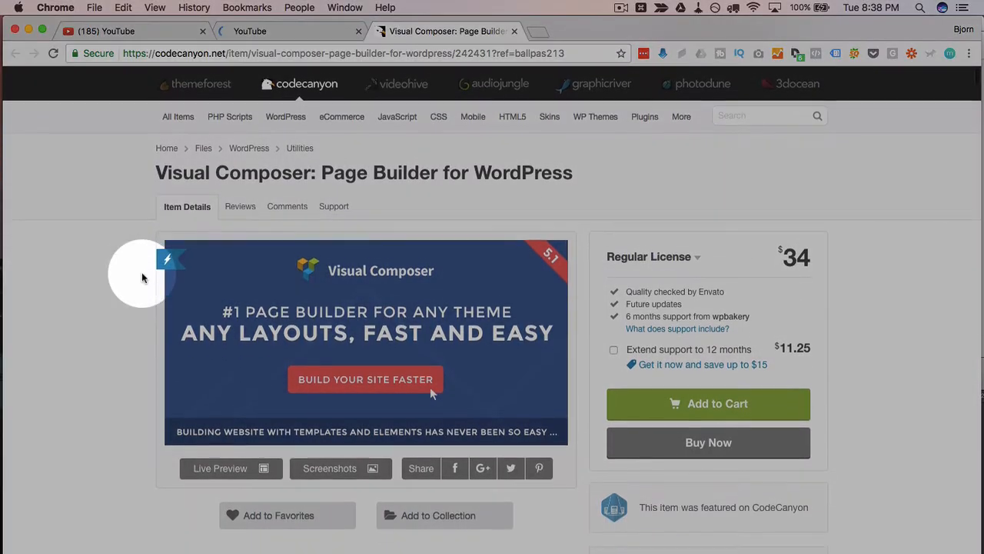
scroll(142, 278, "down", 1)
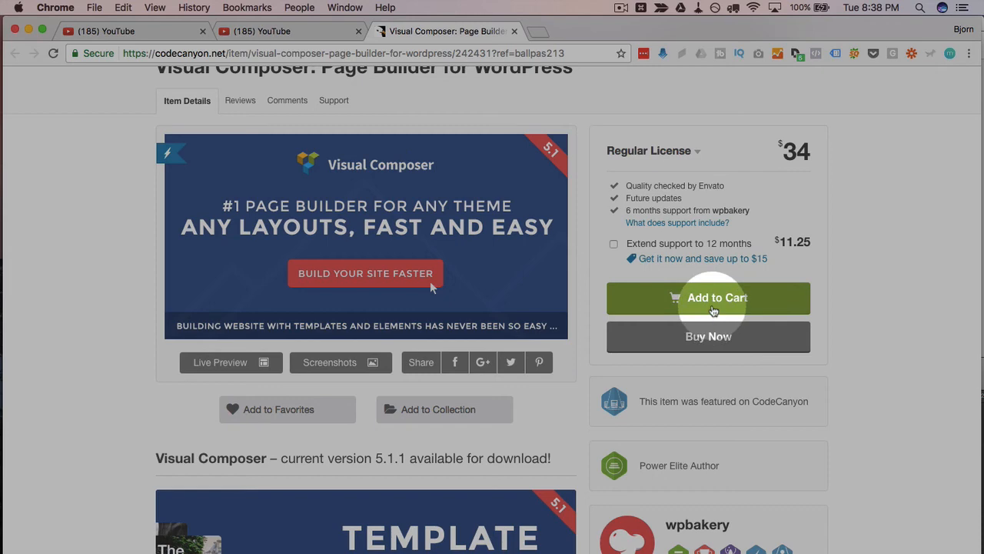
Step: Add Visual Composer to the cart with the Regular license and 6 months support, without the 12-month extension
left_click(714, 308)
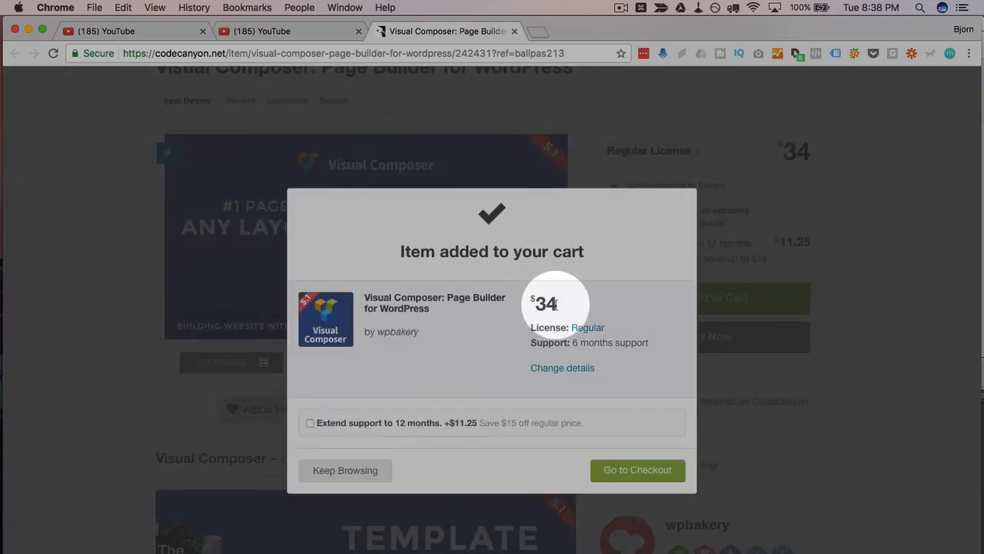
left_click(311, 423)
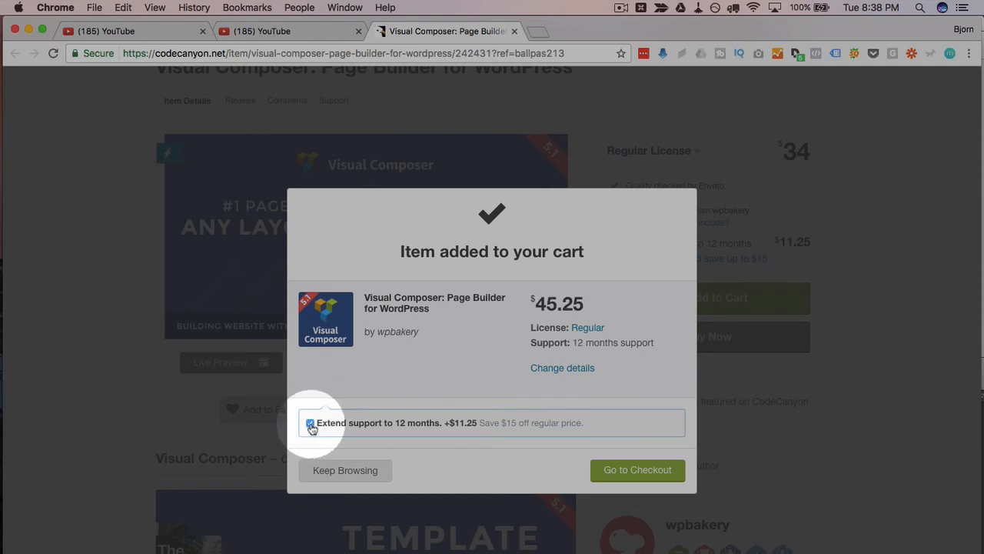
left_click(311, 425)
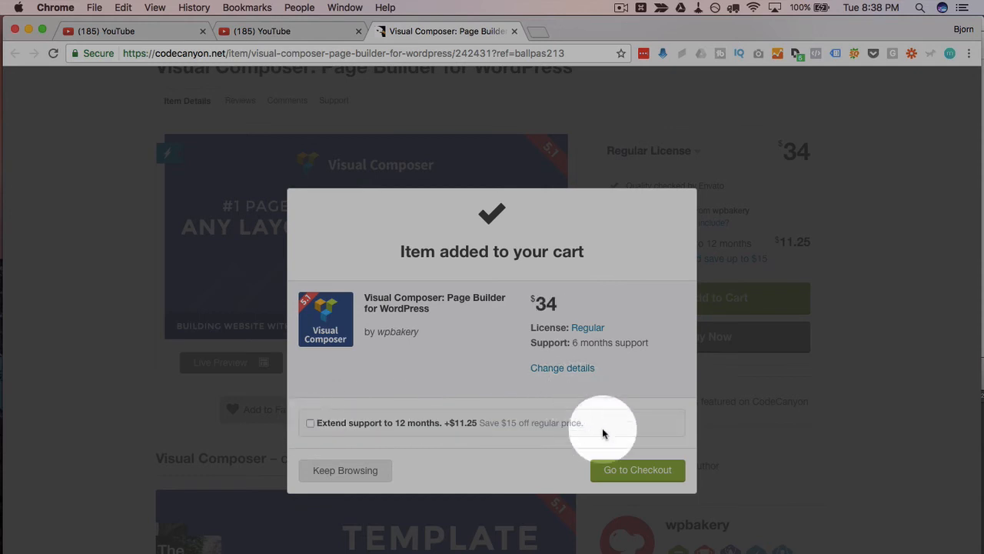
Step: Proceed to checkout and log in to PayPal with the account password
left_click(624, 472)
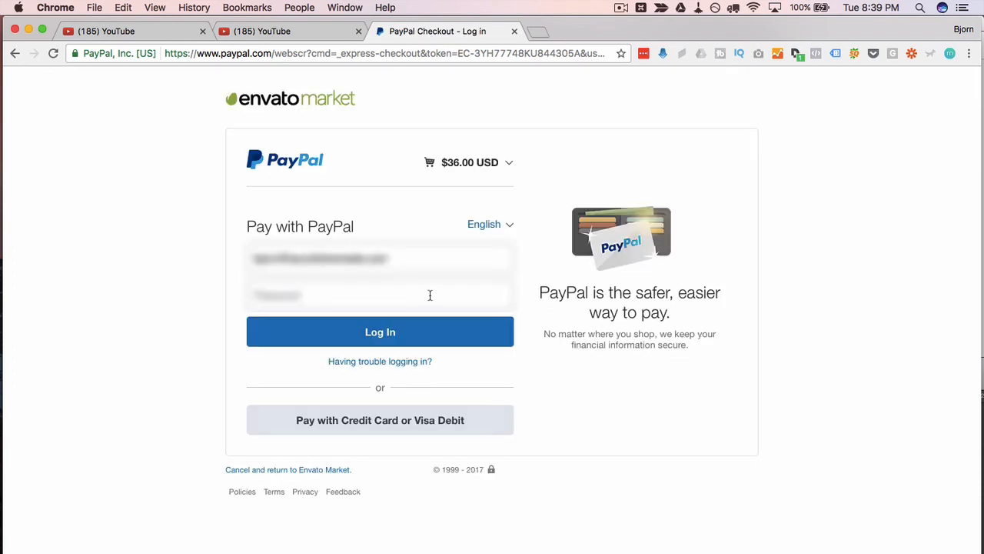
type("••••")
left_click(415, 342)
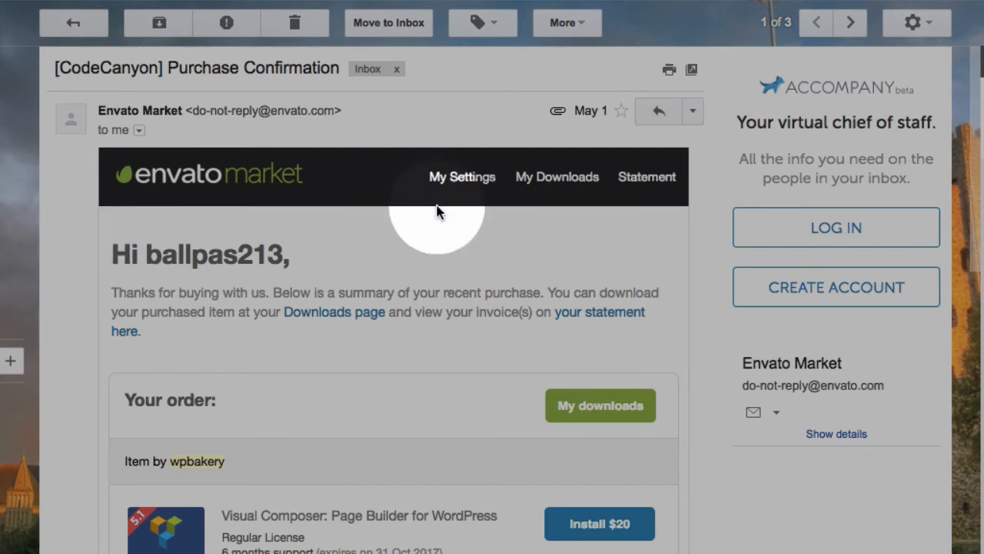
Step: In Gmail, start forwarding the CodeCanyon purchase confirmation and enter the recipient's e-mail address
left_click(693, 112)
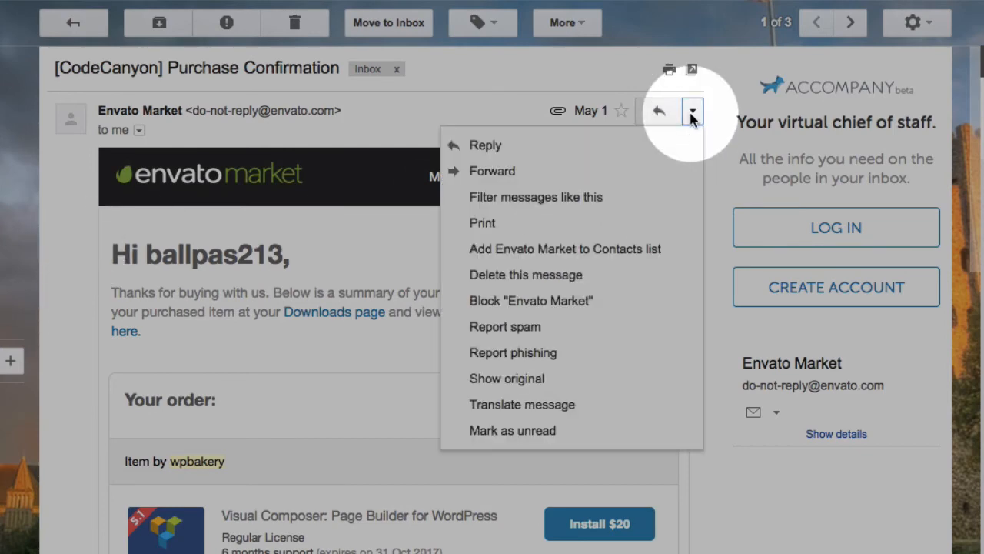
left_click(517, 179)
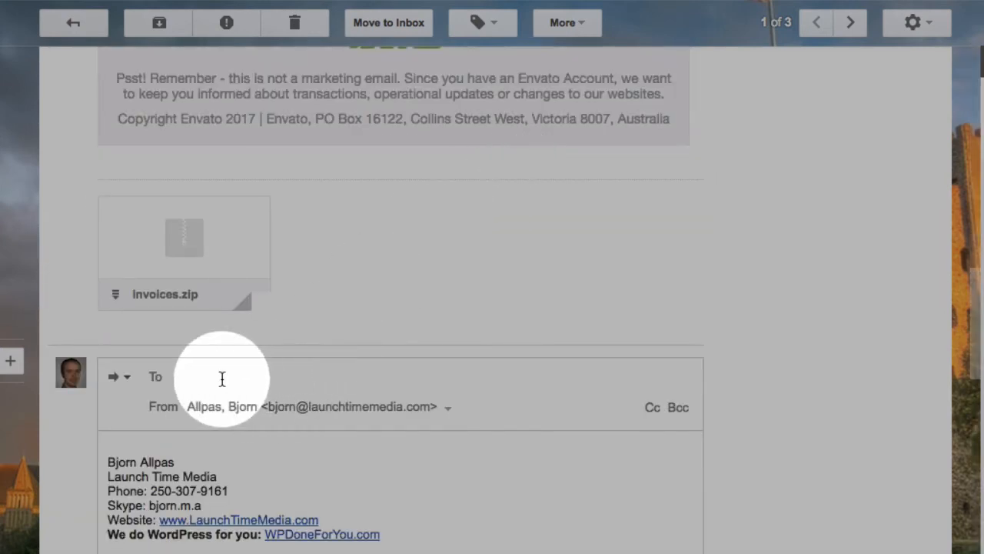
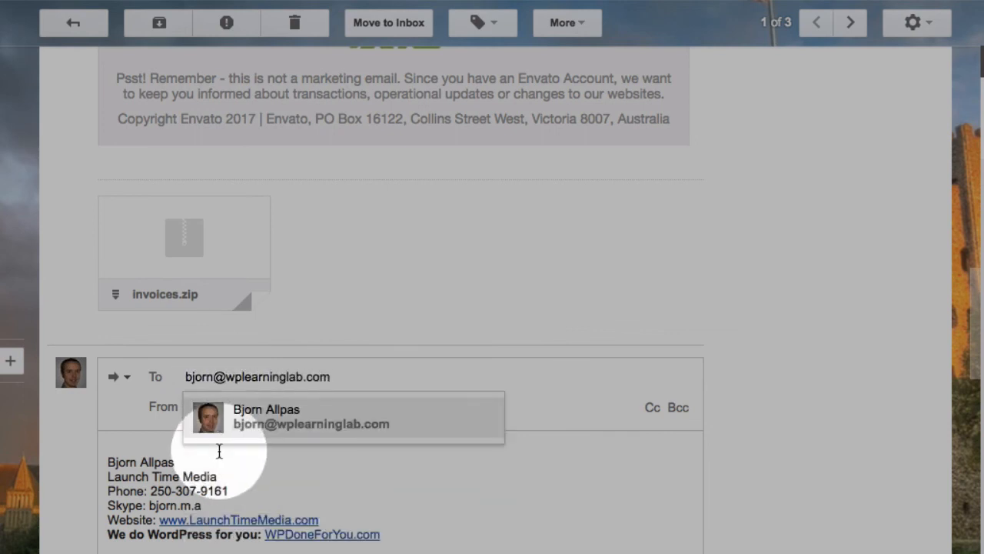
left_click(266, 418)
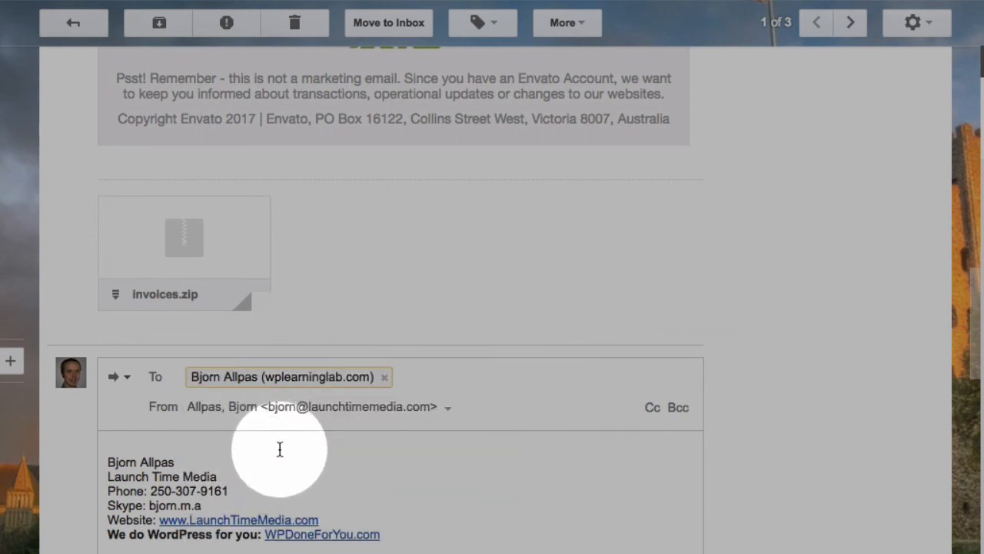
Step: Review the quoted order details in the forwarded purchase confirmation and send the message
left_click(280, 450)
scroll(280, 451, "down", 5)
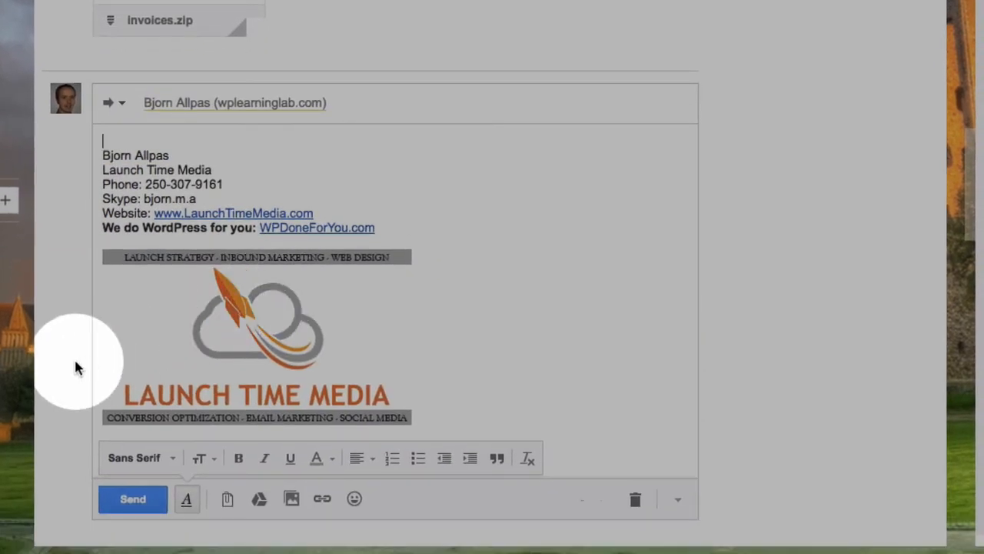
scroll(77, 363, "down", 5)
scroll(140, 318, "down", 5)
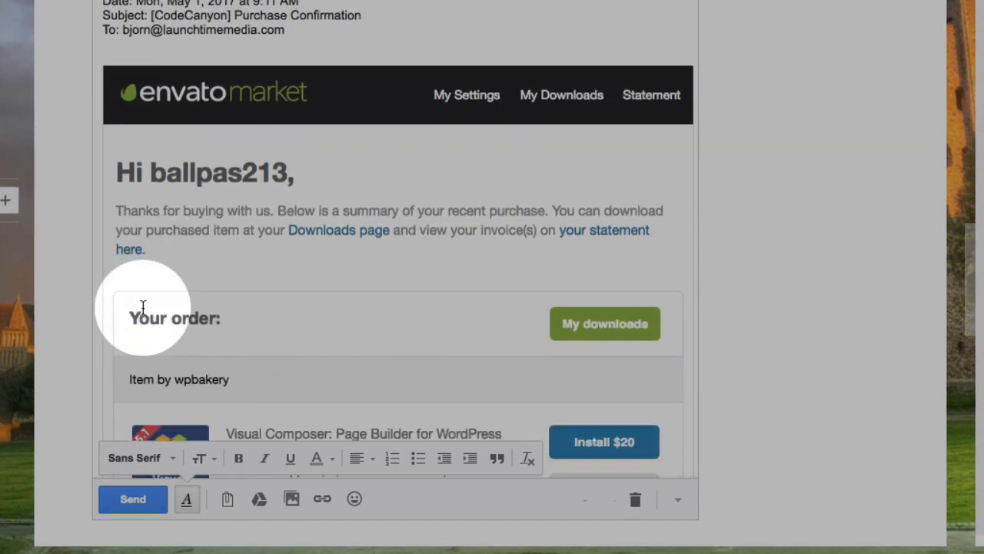
left_click(132, 500)
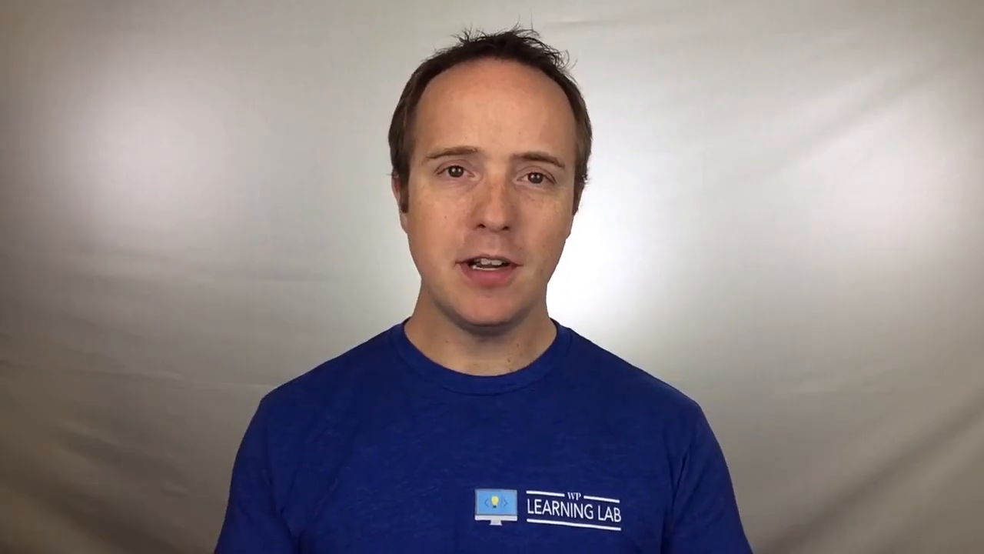